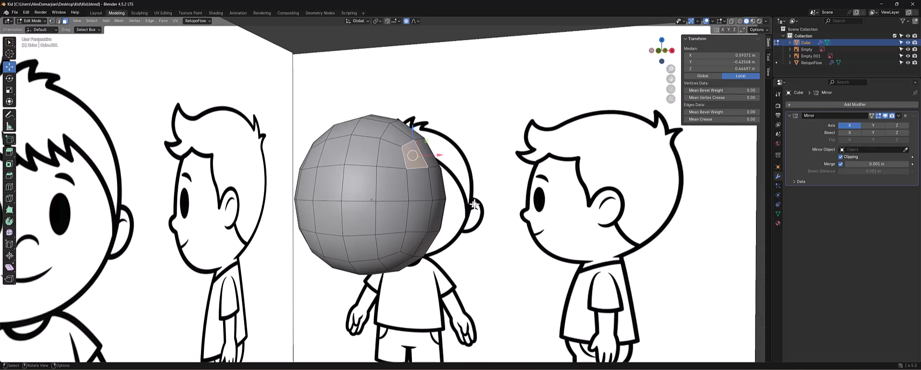
Switch to the UV Editing workspace with the head mesh still in Edit Mode
{"action": "scroll", "coordinate": [370, 187], "scroll_direction": "down", "scroll_amount": 5}
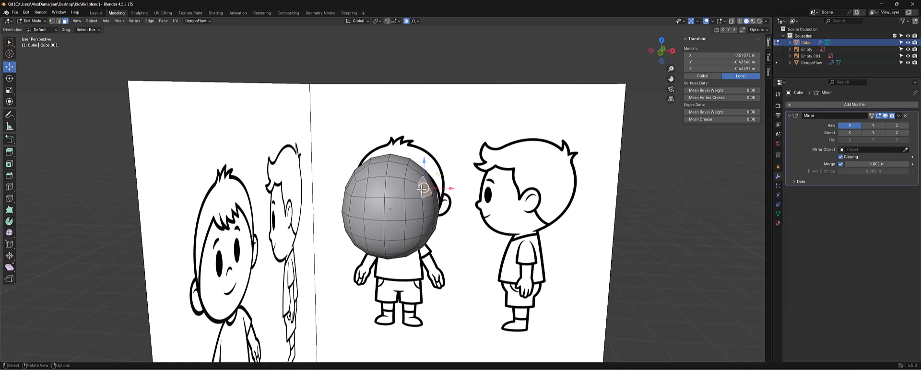
{"action": "middle_click_drag", "start_coordinate": [372, 200], "coordinate": [407, 232]}
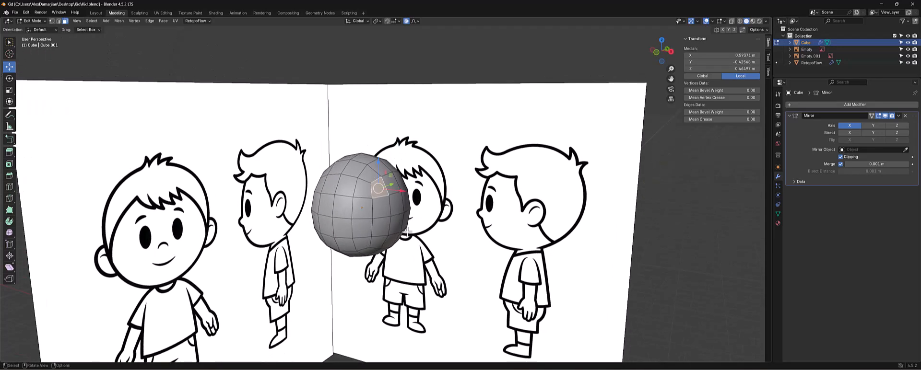
{"action": "left_click", "coordinate": [164, 12]}
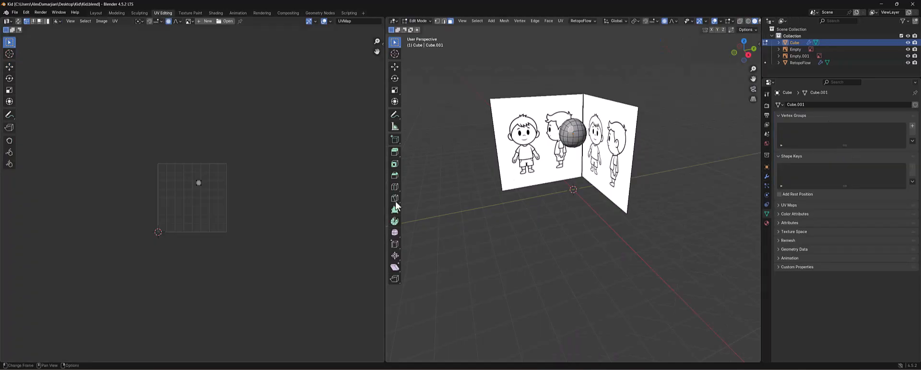
Enable UV sync selection so the UV editor displays every face of the head mesh
{"action": "scroll", "coordinate": [544, 161], "scroll_direction": "up", "scroll_amount": 4}
{"action": "middle_click_drag", "start_coordinate": [544, 161], "coordinate": [568, 153]}
{"action": "left_click", "coordinate": [554, 151]}
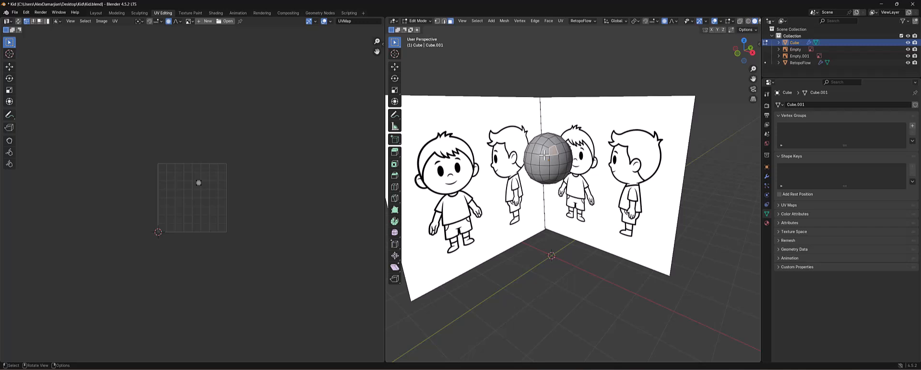
{"action": "scroll", "coordinate": [580, 152], "scroll_direction": "up", "scroll_amount": 3}
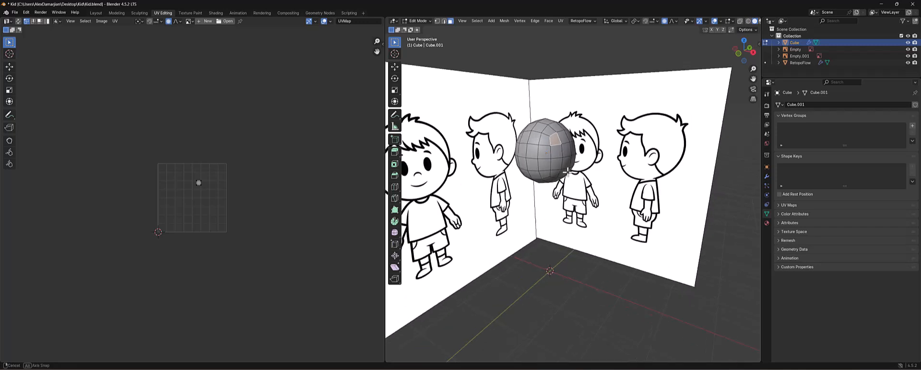
{"action": "middle_click_drag", "start_coordinate": [567, 170], "coordinate": [567, 200], "text": "shift"}
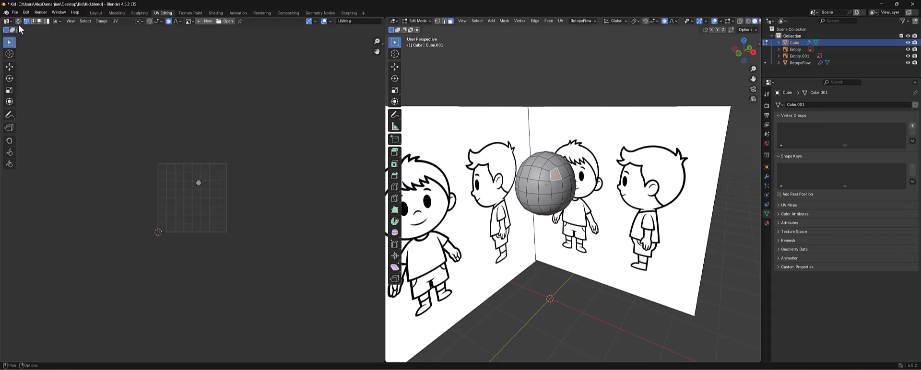
{"action": "scroll", "coordinate": [177, 173], "scroll_direction": "up", "scroll_amount": 4}
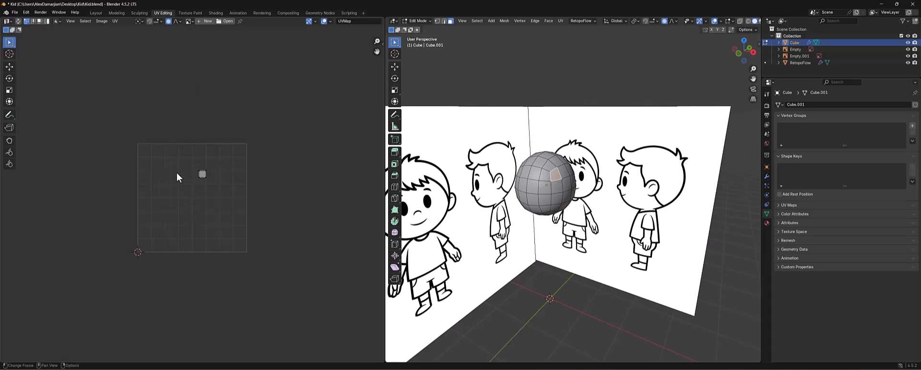
{"action": "left_click", "coordinate": [18, 22]}
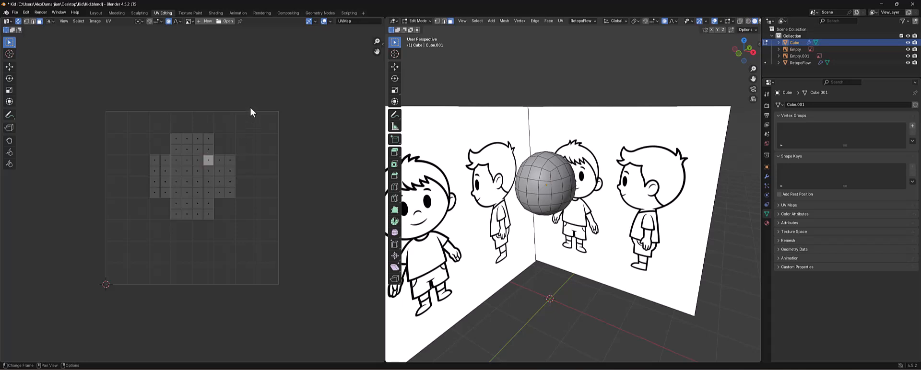
Select all faces of the head mesh and unwrap them with the Unwrap Angle Based method
{"action": "left_click_drag", "start_coordinate": [251, 109], "coordinate": [143, 252]}
{"action": "middle_click_drag", "start_coordinate": [547, 204], "coordinate": [548, 193]}
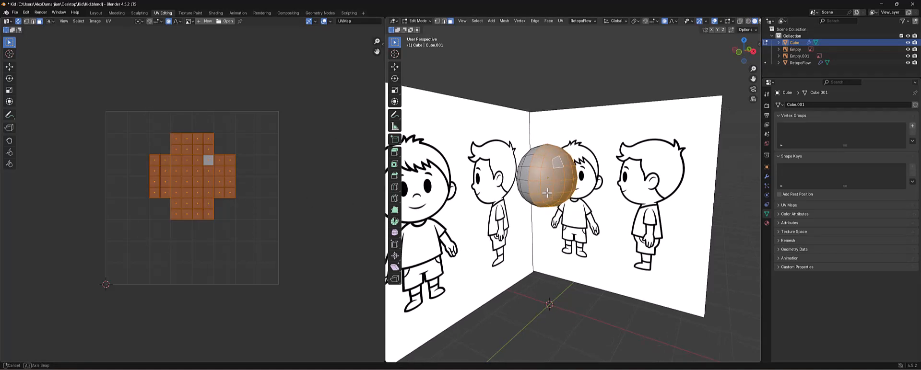
{"action": "left_click", "coordinate": [546, 265]}
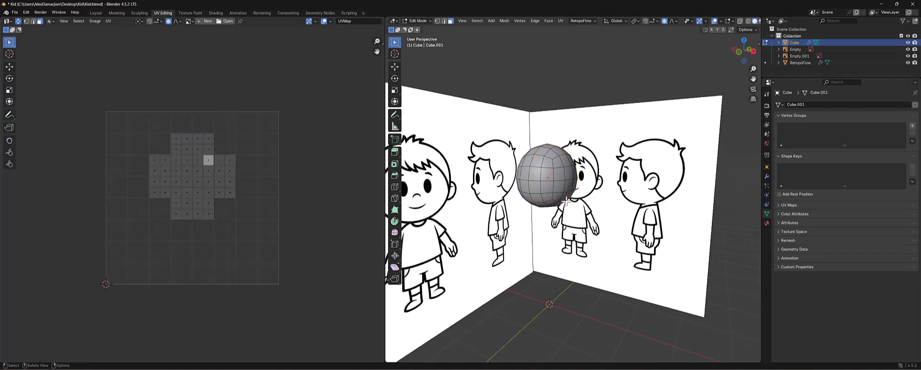
{"action": "middle_click_drag", "start_coordinate": [573, 194], "coordinate": [534, 187]}
{"action": "key", "text": "a"}
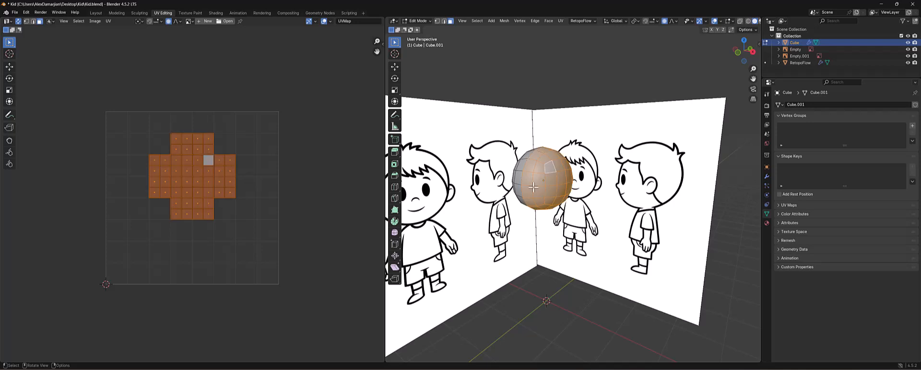
{"action": "middle_click_drag", "start_coordinate": [571, 298], "coordinate": [567, 280]}
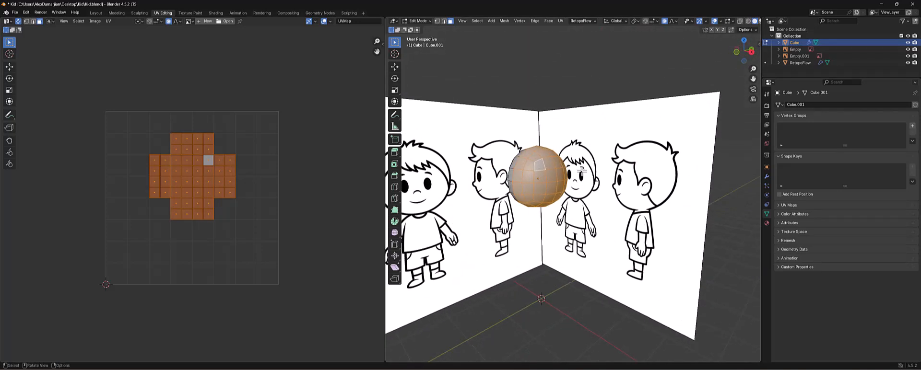
{"action": "key", "text": "u"}
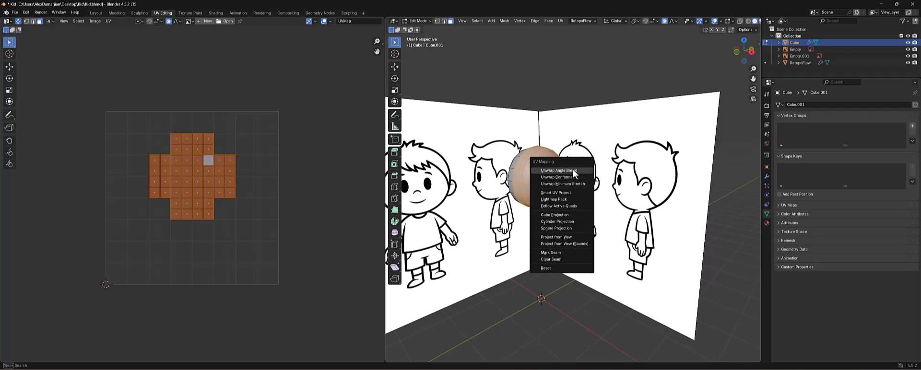
{"action": "left_click", "coordinate": [572, 169]}
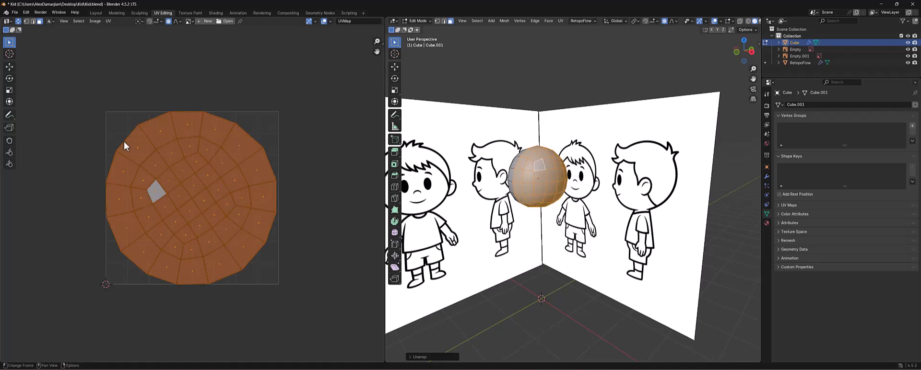
Select individual faces in the UV layout and on the head to examine how they correspond
{"action": "key", "text": "alt+a"}
{"action": "left_click_drag", "start_coordinate": [82, 131], "coordinate": [280, 304]}
{"action": "left_click", "coordinate": [281, 304]}
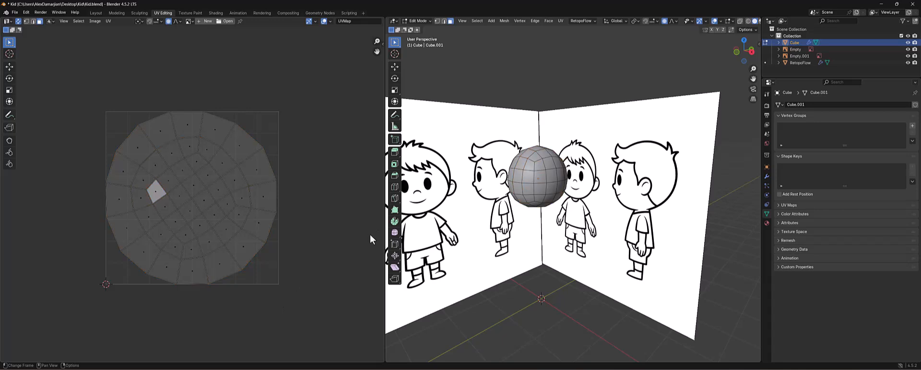
{"action": "left_click", "coordinate": [243, 215]}
{"action": "left_click", "coordinate": [211, 260]}
{"action": "left_click", "coordinate": [156, 260]}
{"action": "left_click", "coordinate": [178, 207]}
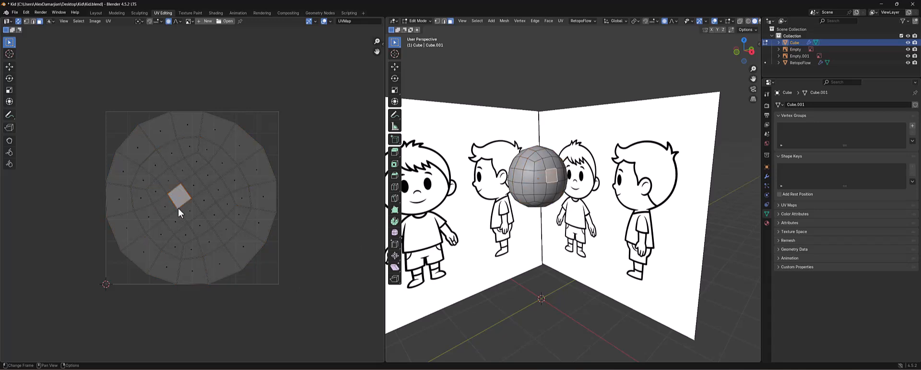
{"action": "middle_click_drag", "start_coordinate": [531, 189], "coordinate": [546, 186]}
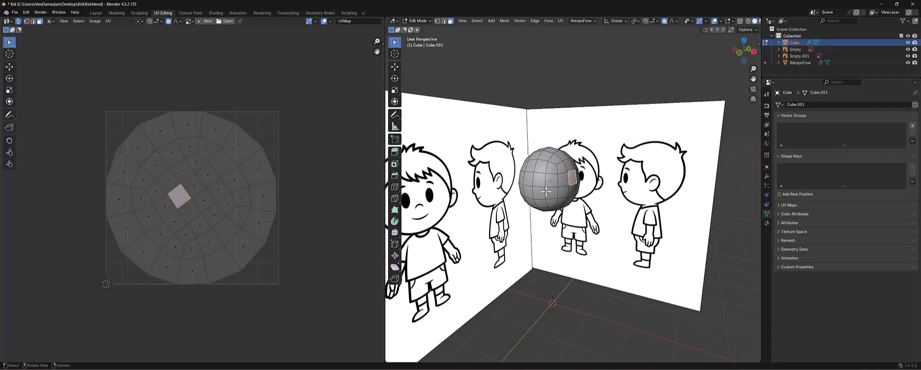
{"action": "scroll", "coordinate": [545, 185], "scroll_direction": "up", "scroll_amount": 1}
{"action": "left_click", "coordinate": [531, 173]}
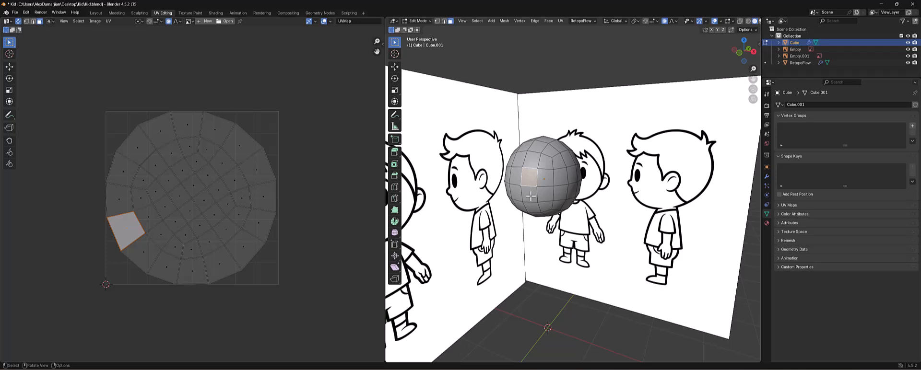
{"action": "left_click", "coordinate": [531, 196]}
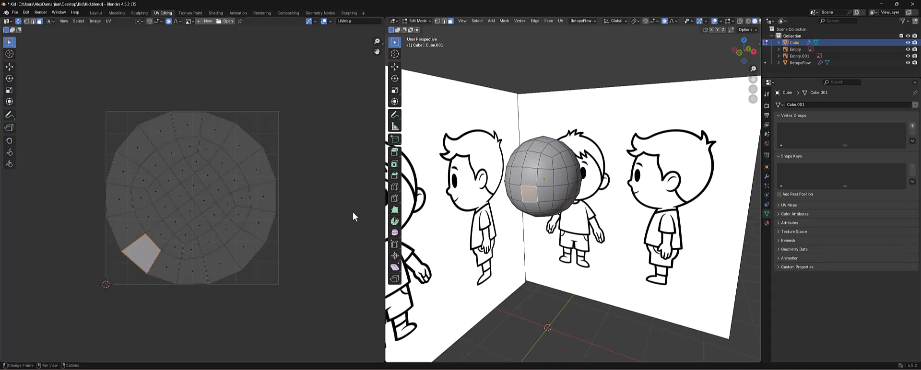
View the head from the right side and rotate the entire UV island until its central grid is upright
{"action": "middle_click_drag", "start_coordinate": [672, 191], "coordinate": [614, 190]}
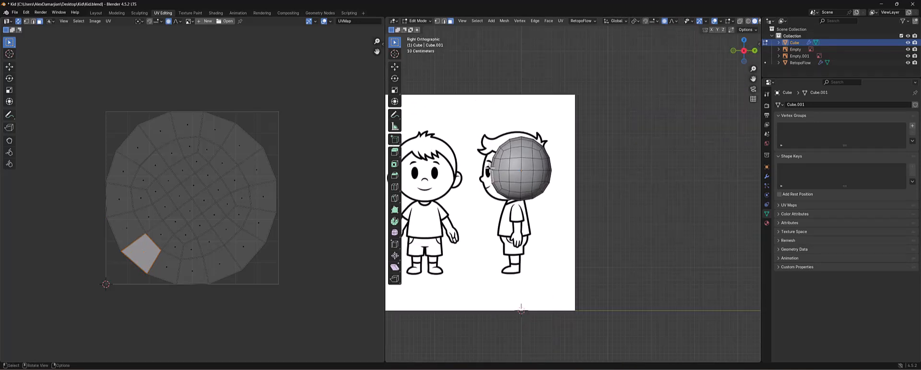
{"action": "middle_click_drag", "start_coordinate": [506, 170], "coordinate": [528, 176], "text": "shift"}
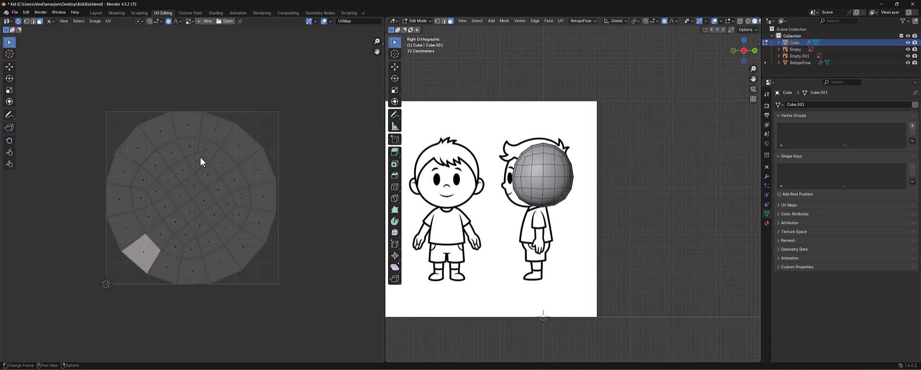
{"action": "key", "text": "a"}
{"action": "key", "text": "r"}
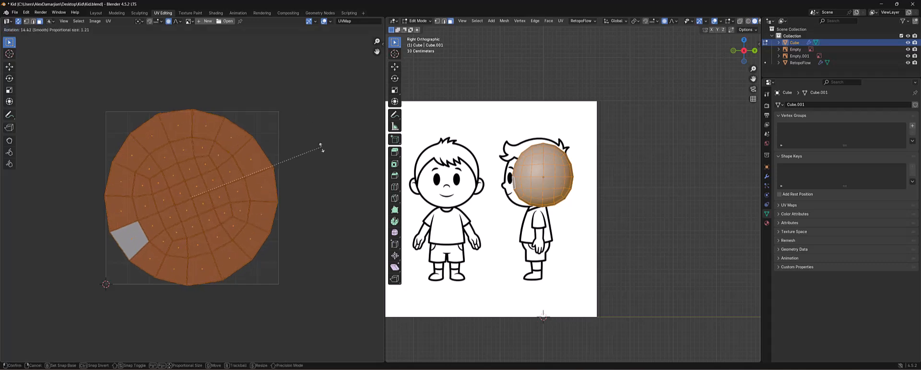
{"action": "left_click", "coordinate": [329, 197]}
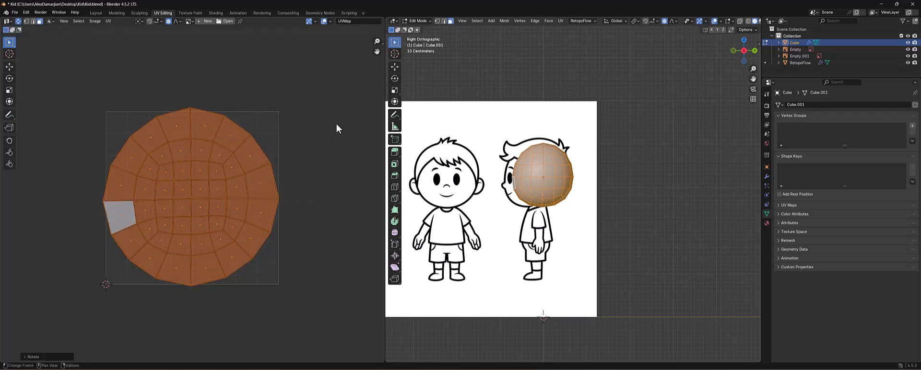
Scale the head's UV island to about half size and move it into the upper-left corner of the UV square
{"action": "key", "text": "s"}
{"action": "left_click", "coordinate": [274, 179]}
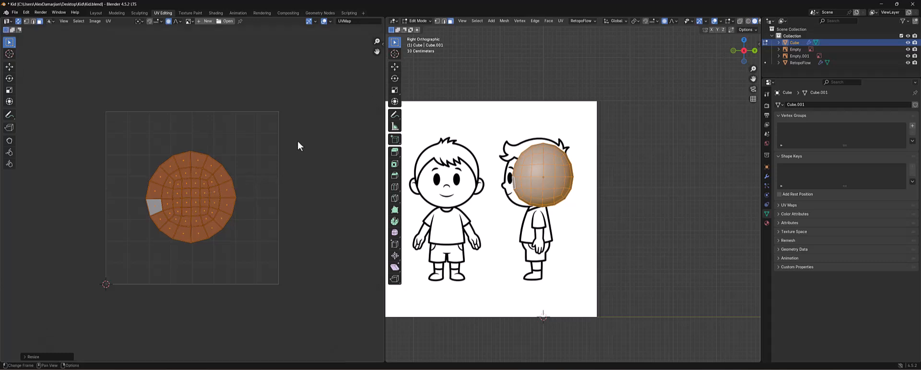
{"action": "key", "text": "r"}
{"action": "left_click", "coordinate": [301, 138]}
{"action": "key", "text": "g"}
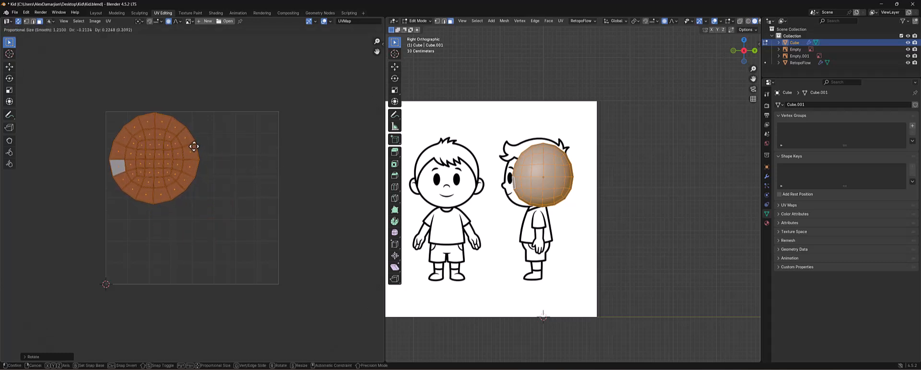
{"action": "left_click", "coordinate": [193, 145]}
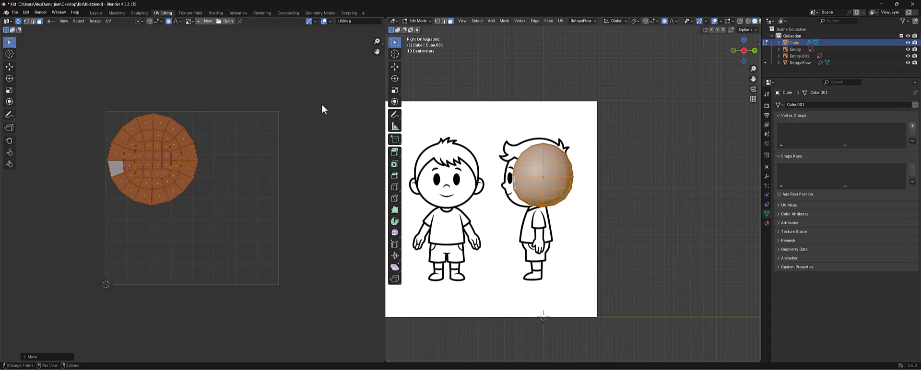
Shrink the head's UV island slightly more, tuck it closer into the upper-left corner of the UV square and deselect it
{"action": "key", "text": "s"}
{"action": "left_click", "coordinate": [282, 131]}
{"action": "key", "text": "g"}
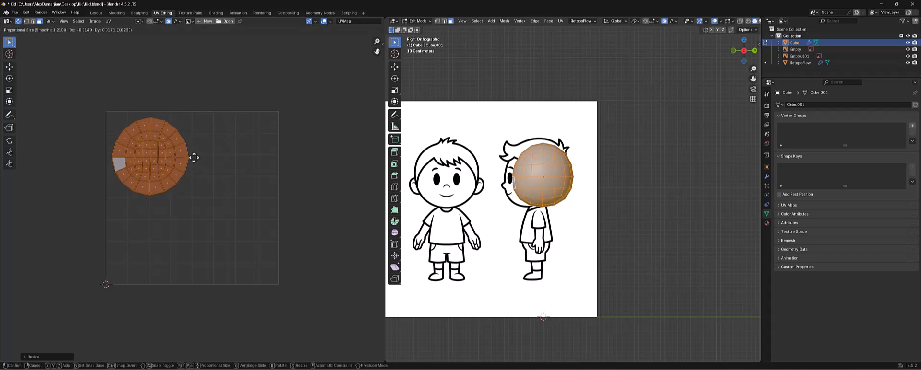
{"action": "left_click", "coordinate": [190, 155]}
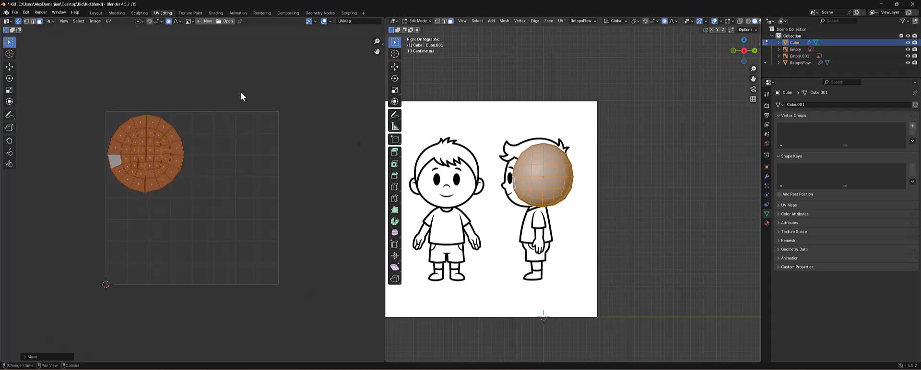
{"action": "left_click", "coordinate": [272, 85]}
{"action": "middle_click_drag", "start_coordinate": [237, 101], "coordinate": [236, 121]}
{"action": "scroll", "coordinate": [501, 180], "scroll_direction": "up", "scroll_amount": 3}
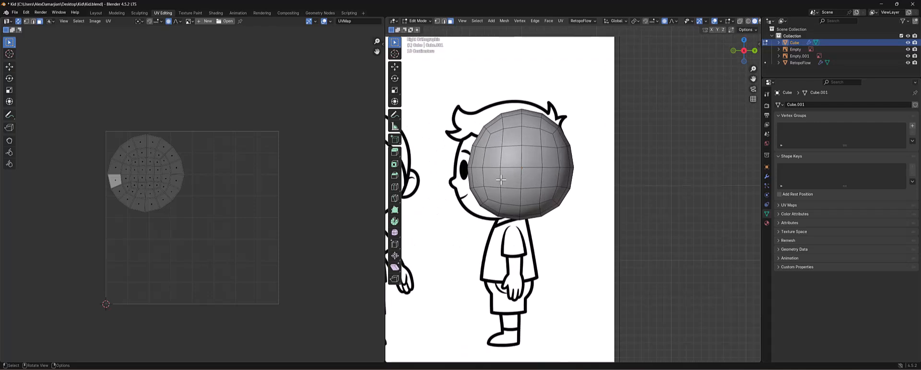
In the Modeling workspace, switch to Object Mode and move the head along Y to about -0.21 m over the side-view reference
{"action": "left_click", "coordinate": [117, 13]}
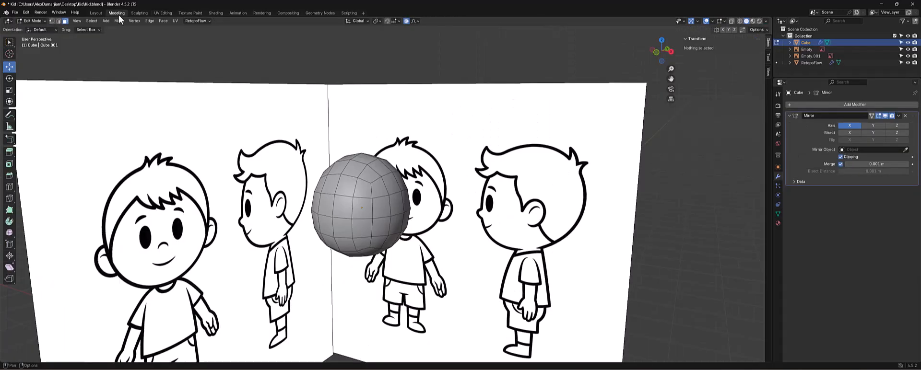
{"action": "mouse_move", "coordinate": [395, 184]}
{"action": "middle_mouse_down"}
{"action": "mouse_move", "coordinate": [341, 189]}
{"action": "mouse_move", "coordinate": [385, 208]}
{"action": "mouse_move", "coordinate": [454, 203]}
{"action": "mouse_move", "coordinate": [384, 193]}
{"action": "middle_mouse_up"}
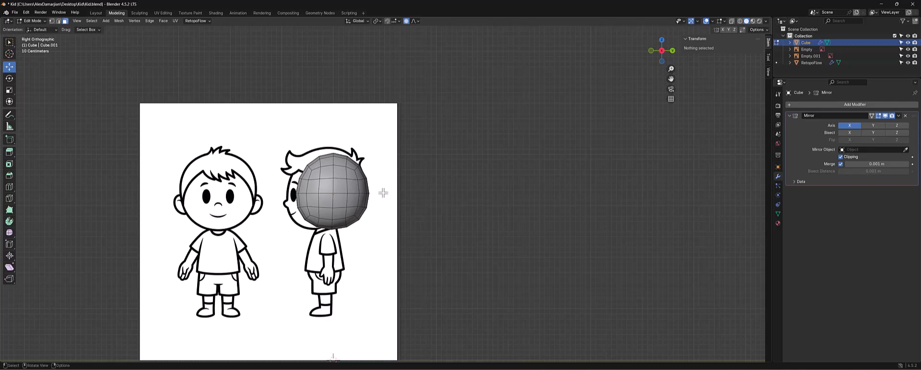
{"action": "key", "text": "ctrl+Tab"}
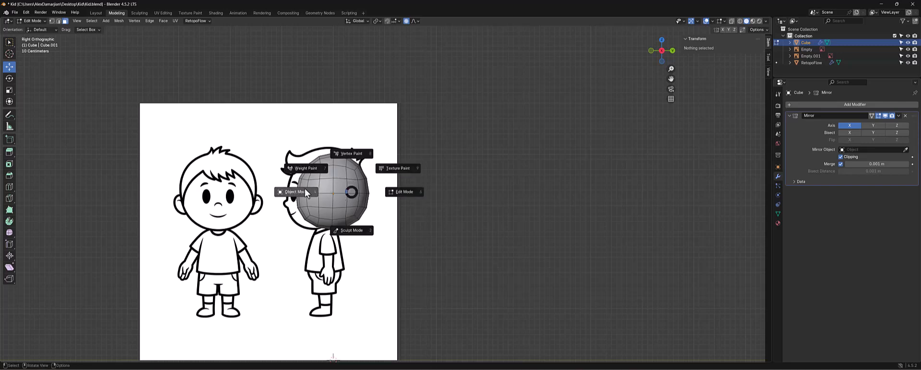
{"action": "left_click", "coordinate": [324, 198]}
{"action": "mouse_move", "coordinate": [364, 198]}
{"action": "left_mouse_down"}
{"action": "mouse_move", "coordinate": [342, 197]}
{"action": "mouse_move", "coordinate": [355, 195]}
{"action": "left_mouse_up"}
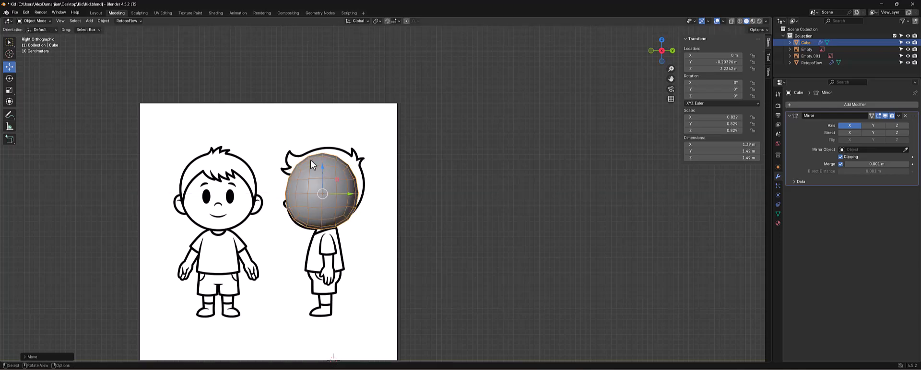
Return to the UV Editing workspace with the head object selected
{"action": "middle_click_drag", "start_coordinate": [310, 160], "coordinate": [346, 171]}
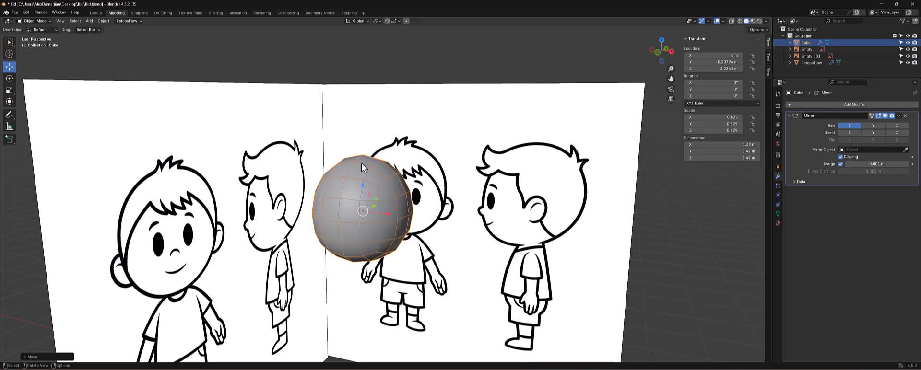
{"action": "left_click", "coordinate": [164, 13]}
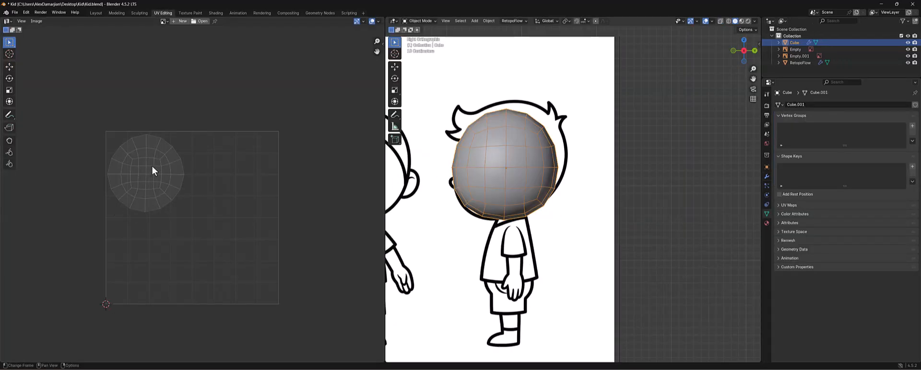
Switch to the Texture Paint workspace with the head's UV layout and model in view
{"action": "scroll", "coordinate": [152, 169], "scroll_direction": "up", "scroll_amount": 2}
{"action": "middle_click_drag", "start_coordinate": [434, 181], "coordinate": [611, 170]}
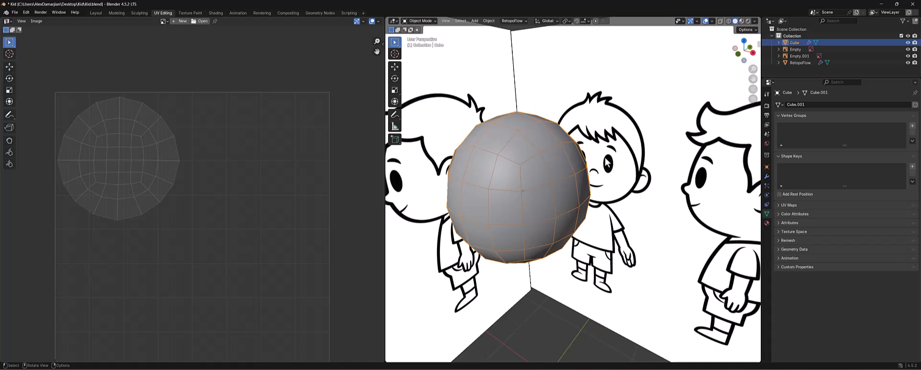
{"action": "scroll", "coordinate": [516, 192], "scroll_direction": "down", "scroll_amount": 1}
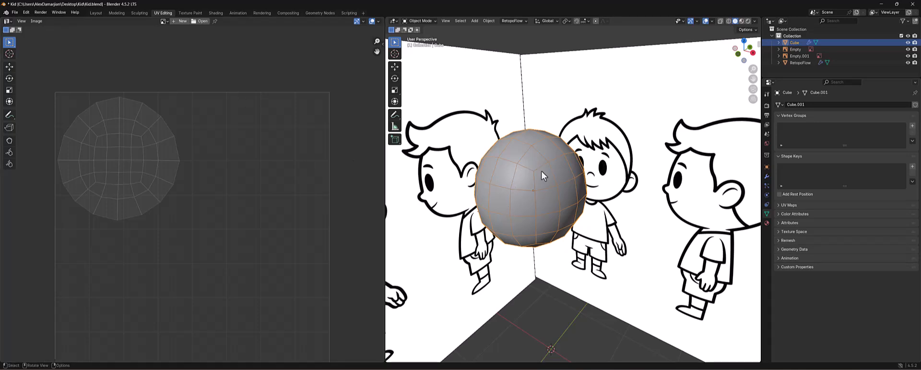
{"action": "left_click", "coordinate": [197, 14]}
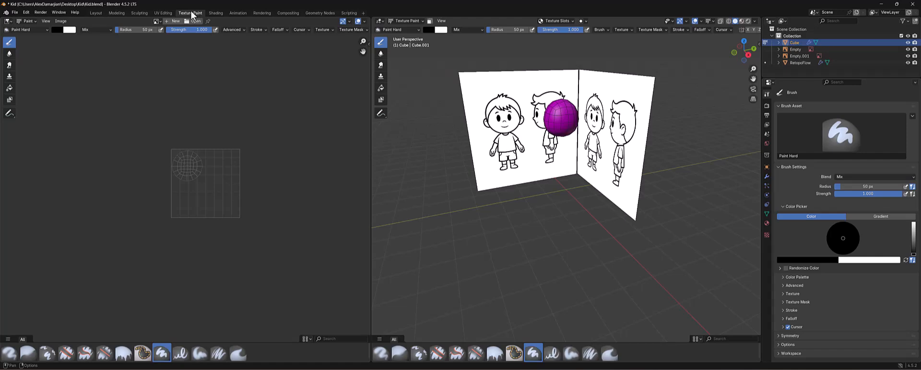
{"action": "scroll", "coordinate": [187, 125], "scroll_direction": "up", "scroll_amount": 6}
{"action": "middle_click_drag", "start_coordinate": [223, 215], "coordinate": [225, 235]}
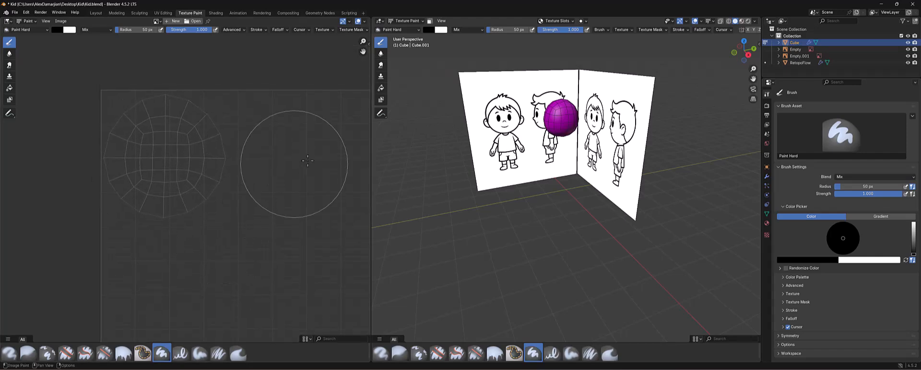
{"action": "middle_click_drag", "start_coordinate": [531, 120], "coordinate": [569, 144]}
{"action": "scroll", "coordinate": [561, 106], "scroll_direction": "up", "scroll_amount": 4}
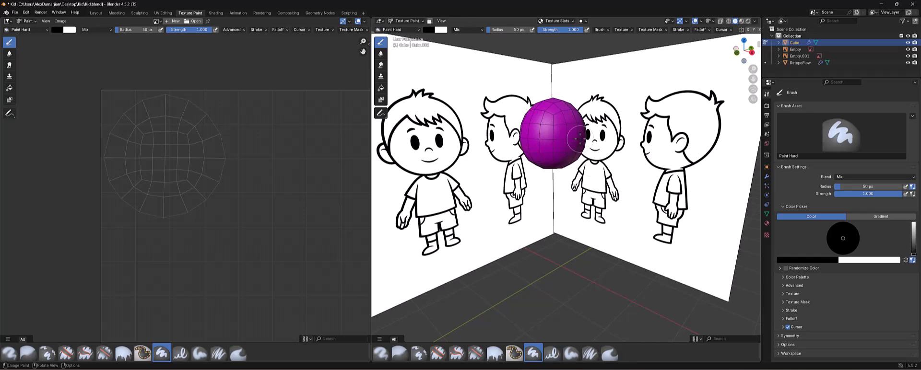
Begin a new blank image named Kid_diffuse, keeping its width and height at 1024 px
{"action": "left_click", "coordinate": [167, 22]}
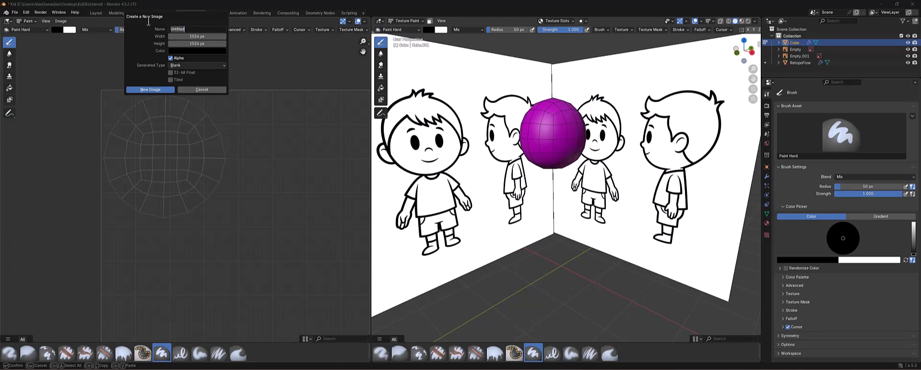
{"action": "left_click", "coordinate": [189, 30]}
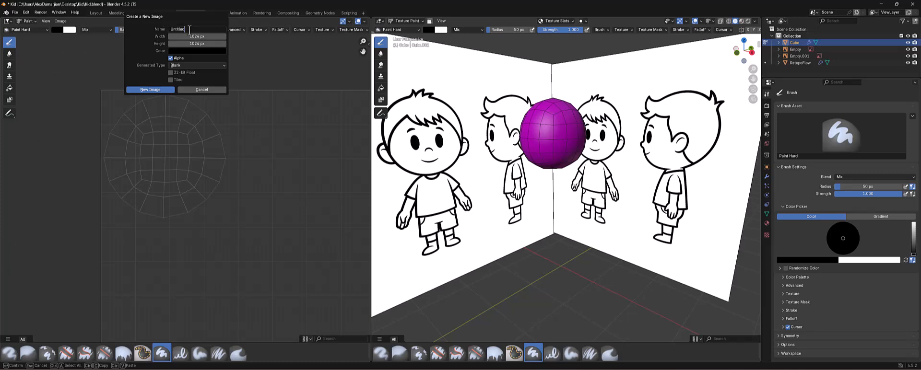
{"action": "left_click_drag", "start_coordinate": [180, 30], "coordinate": [135, 29]}
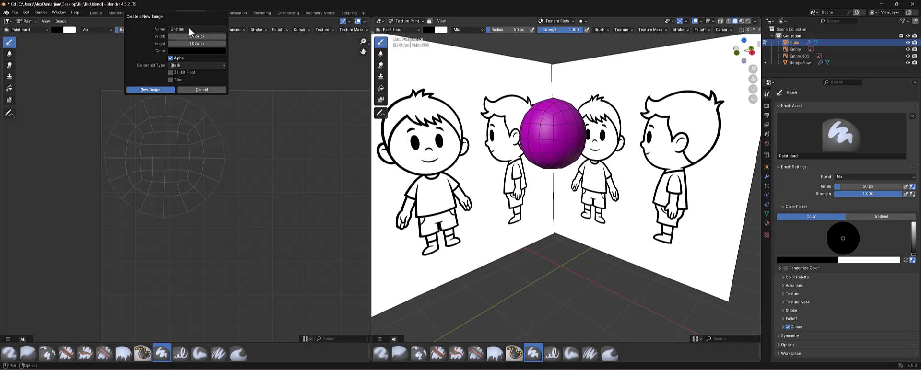
{"action": "left_click_drag", "start_coordinate": [191, 30], "coordinate": [159, 28]}
{"action": "type", "text": "K"}
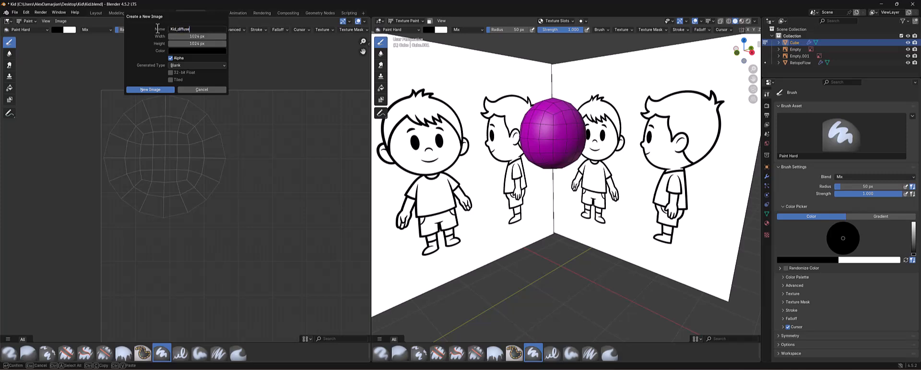
{"action": "type", "text": "id_diffuse"}
{"action": "key", "text": "Tab"}
{"action": "key", "text": "Tab"}
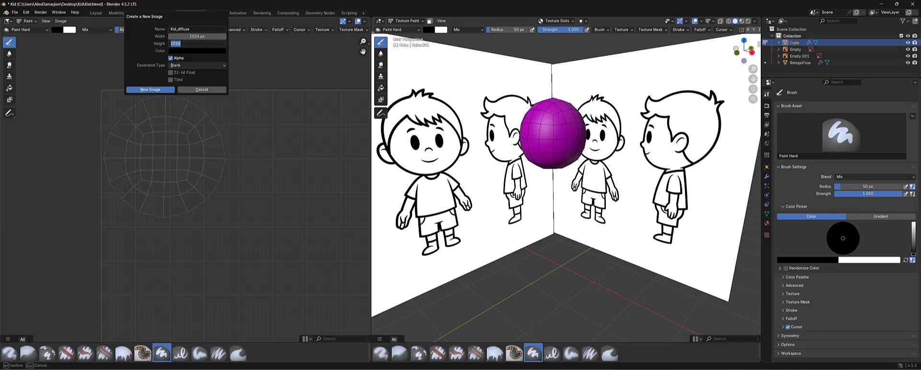
{"action": "key", "text": "Return"}
Set the new image's fill color to light blue and create the image
{"action": "left_click", "coordinate": [206, 51]}
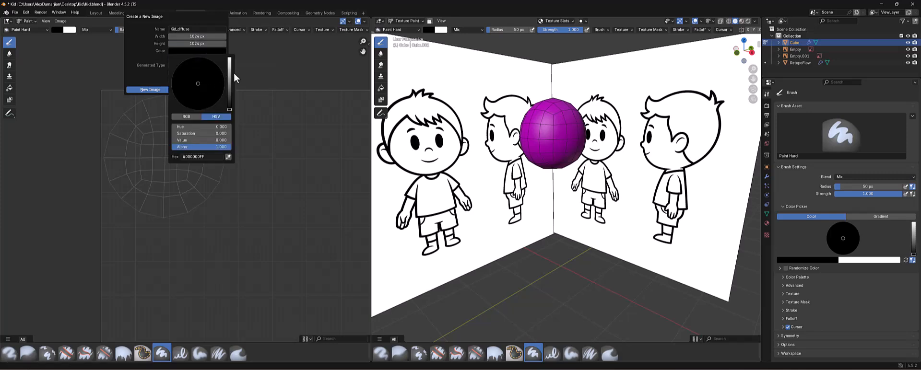
{"action": "left_click_drag", "start_coordinate": [230, 71], "coordinate": [204, 72]}
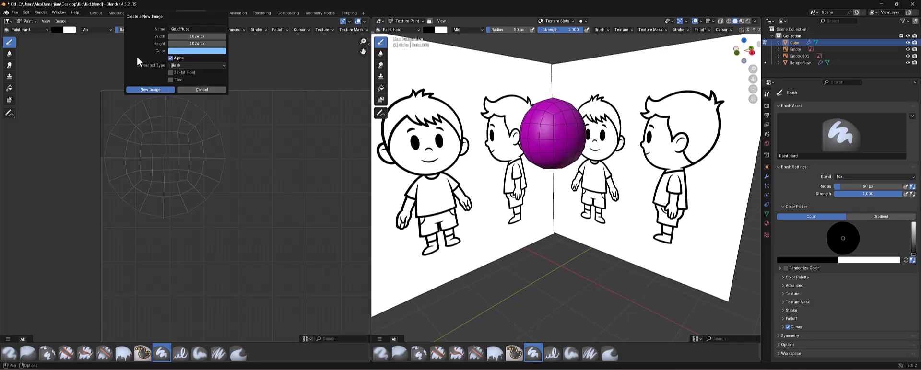
{"action": "left_click", "coordinate": [151, 89]}
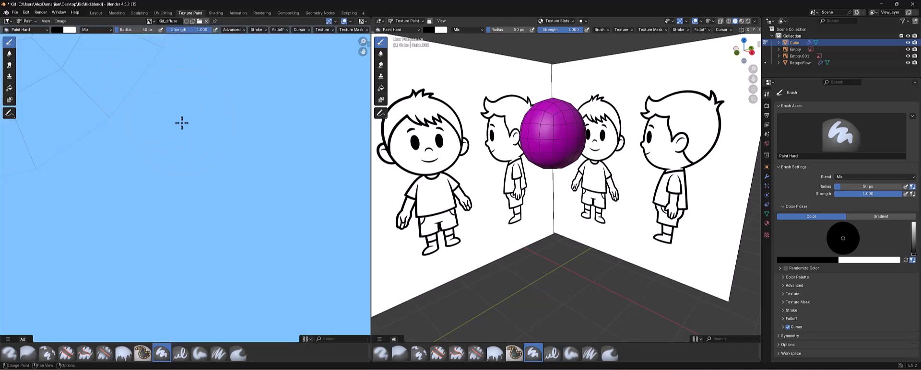
{"action": "key", "text": "Home"}
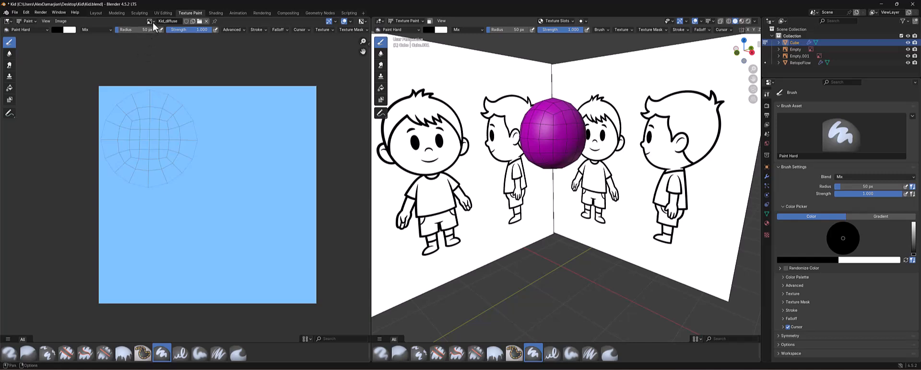
Save the painted texture image as Kid_diffuse.png in the Kid folder, in PNG format with RGBA color
{"action": "left_click", "coordinate": [150, 21]}
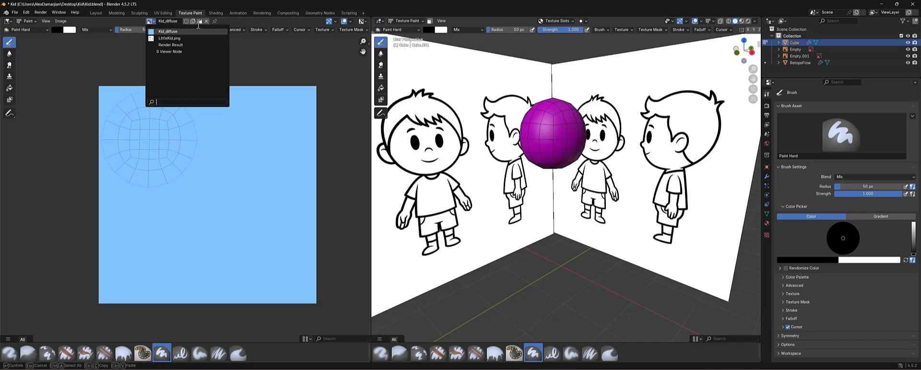
{"action": "left_click", "coordinate": [139, 24]}
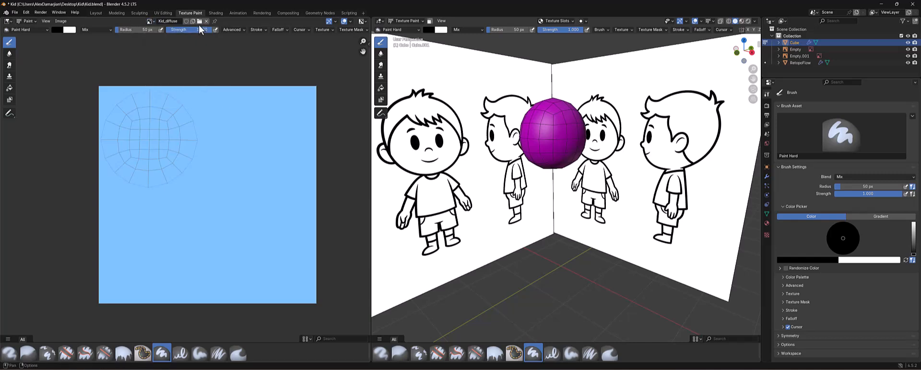
{"action": "left_click", "coordinate": [151, 22]}
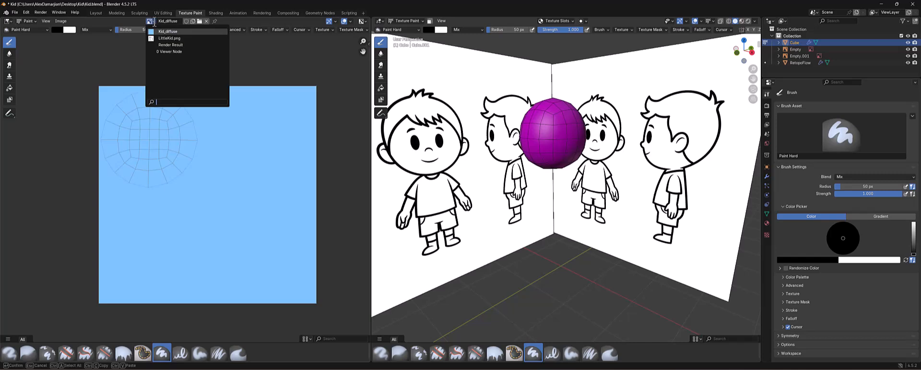
{"action": "left_click", "coordinate": [61, 21]}
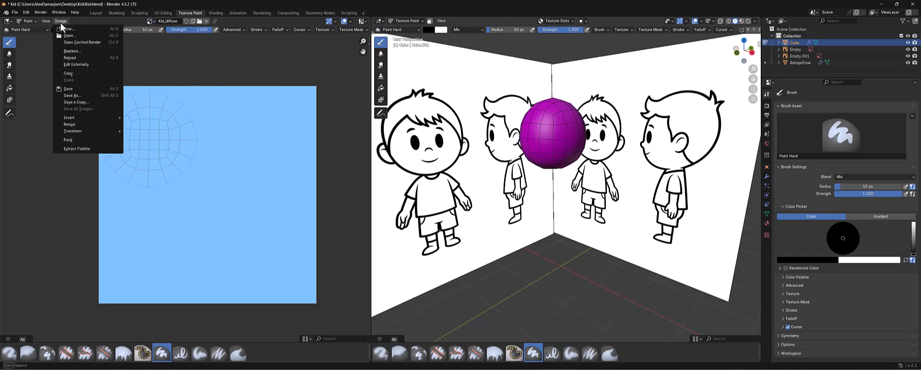
{"action": "left_click", "coordinate": [85, 89]}
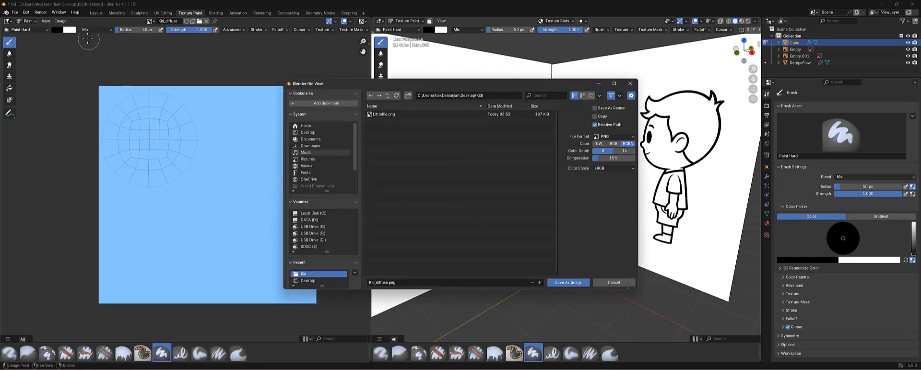
{"action": "left_click", "coordinate": [562, 283]}
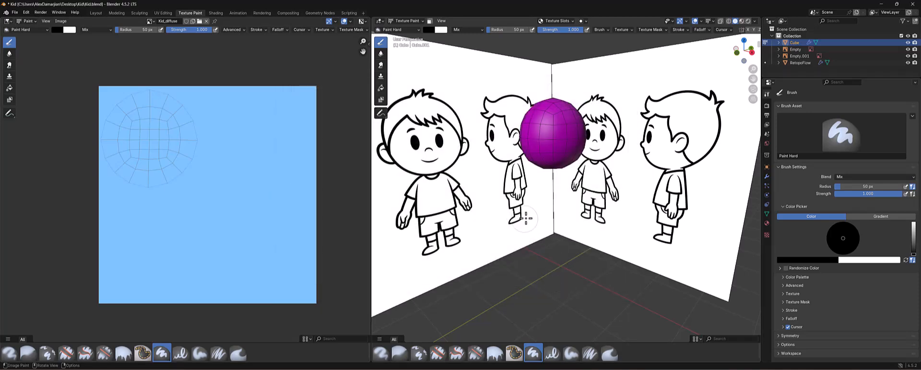
In the Modeling workspace, switch the head to Object Mode and show its material properties
{"action": "middle_click_drag", "start_coordinate": [526, 218], "coordinate": [551, 231]}
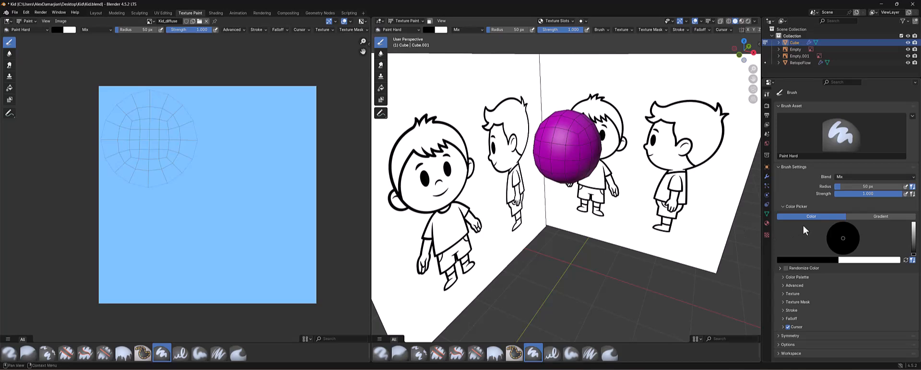
{"action": "left_click", "coordinate": [767, 224]}
{"action": "middle_click_drag", "start_coordinate": [564, 122], "coordinate": [572, 115]}
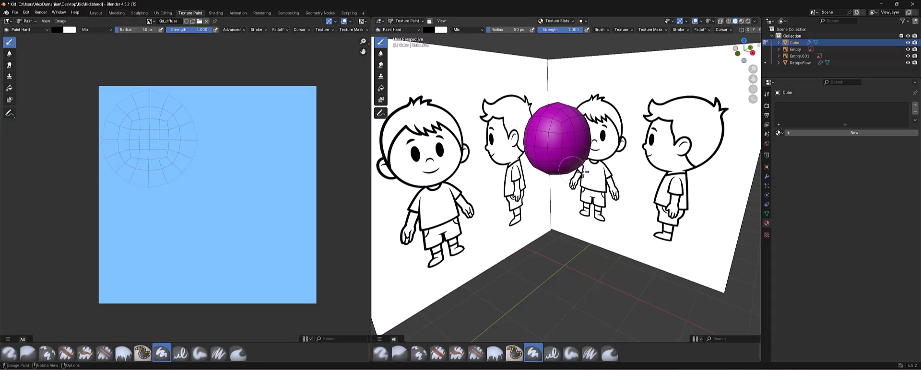
{"action": "left_click", "coordinate": [118, 13]}
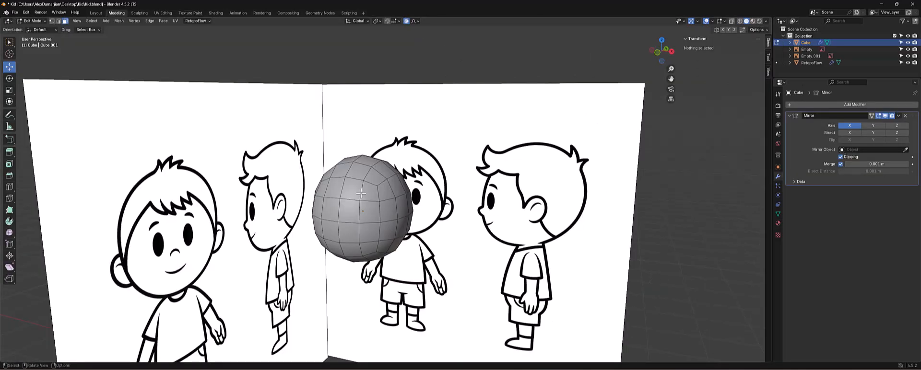
{"action": "key", "text": "a"}
{"action": "key", "text": "ctrl+Tab"}
{"action": "left_click", "coordinate": [310, 192]}
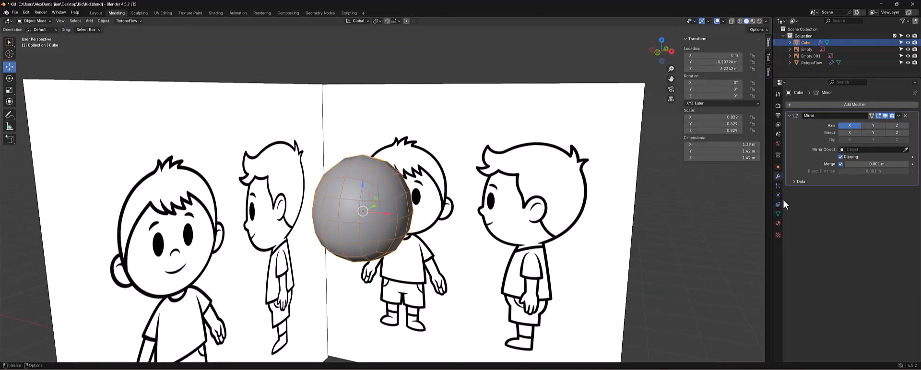
{"action": "left_click", "coordinate": [779, 223]}
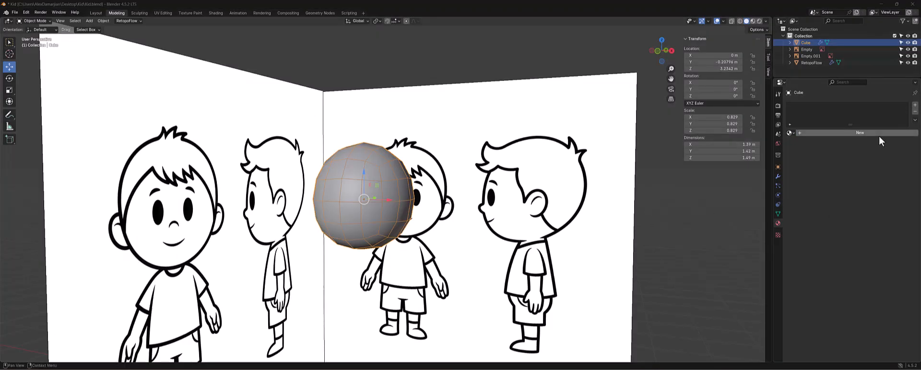
Compare the Wireframe and Solid shading modes and set the viewport to Material Preview
{"action": "left_click", "coordinate": [752, 22]}
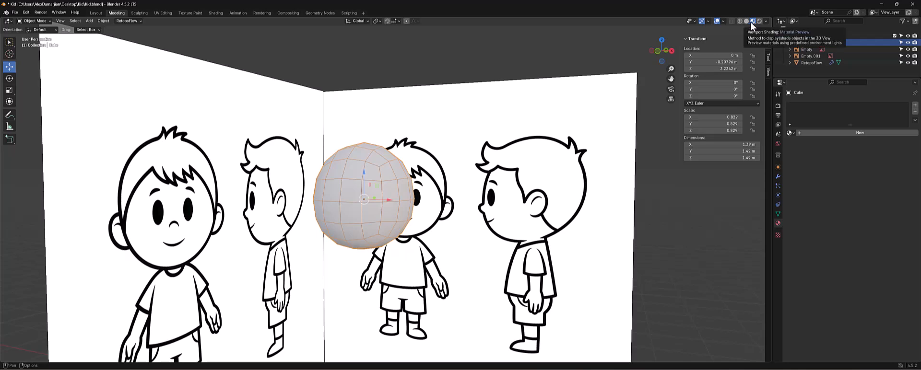
{"action": "left_click", "coordinate": [740, 22]}
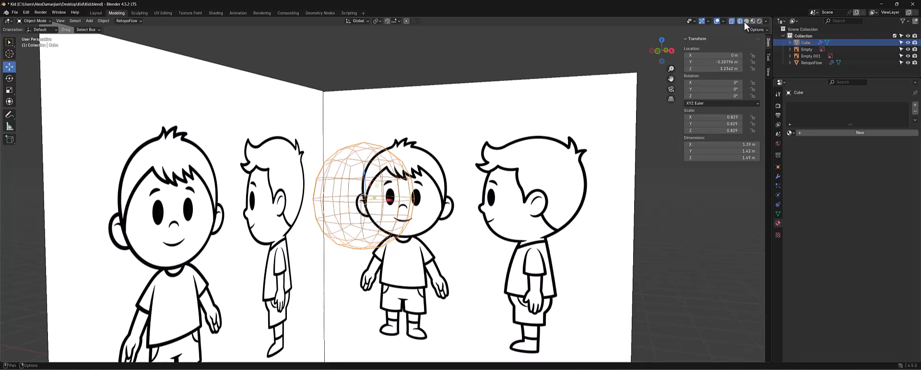
{"action": "left_click", "coordinate": [746, 22]}
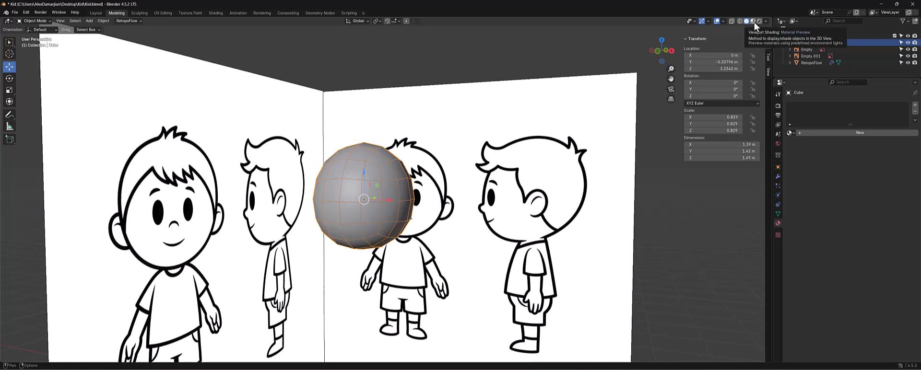
{"action": "left_click", "coordinate": [753, 22]}
Add a new material to the head and name it Head MTRL
{"action": "left_click", "coordinate": [855, 134]}
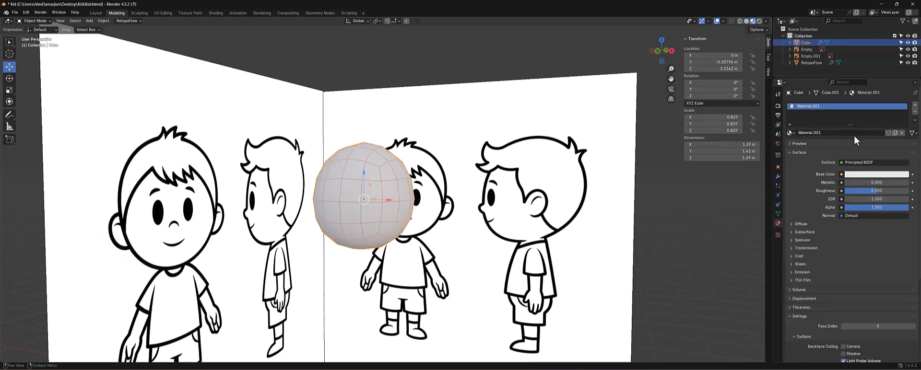
{"action": "left_click", "coordinate": [826, 133]}
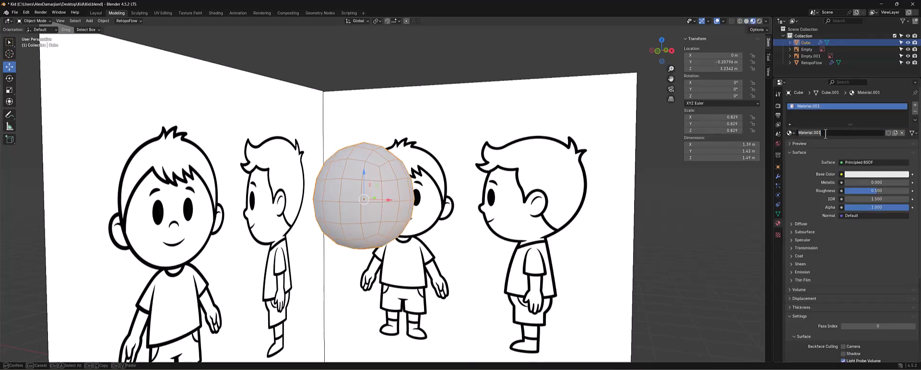
{"action": "type", "text": "Head MTRL"}
{"action": "key", "text": "Return"}
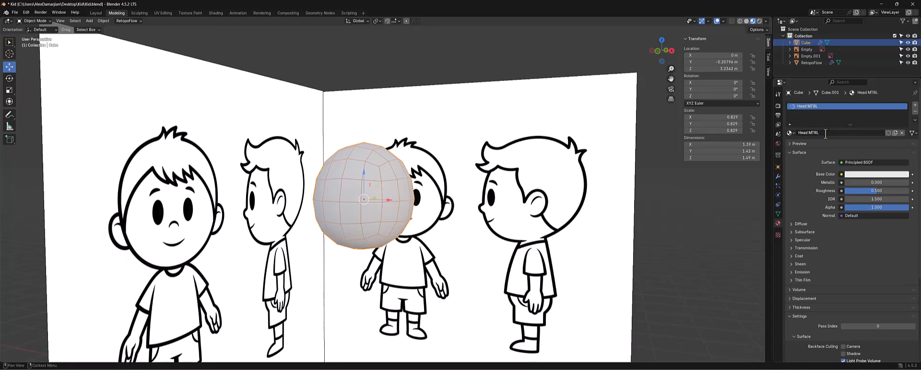
Try a pale pink base color on the Head MTRL material and undo the change
{"action": "left_click", "coordinate": [866, 175]}
{"action": "left_click_drag", "start_coordinate": [871, 94], "coordinate": [873, 106]}
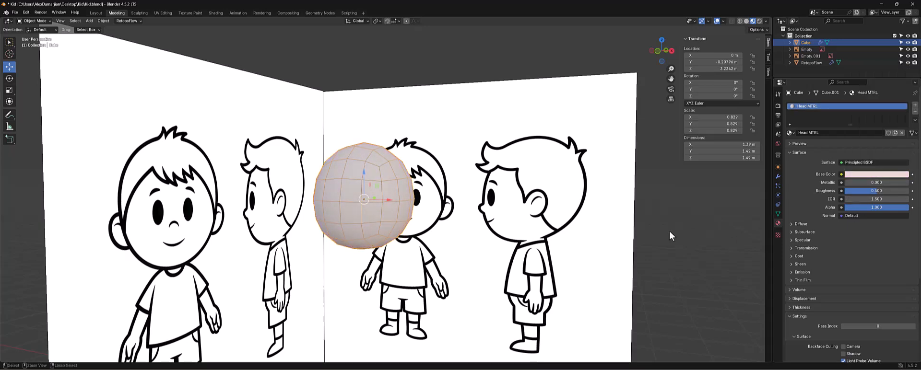
{"action": "key", "text": "ctrl+z"}
In Edit Mode, select a face on the side of the head and grow the selection three times
{"action": "middle_click_drag", "start_coordinate": [287, 199], "coordinate": [369, 183]}
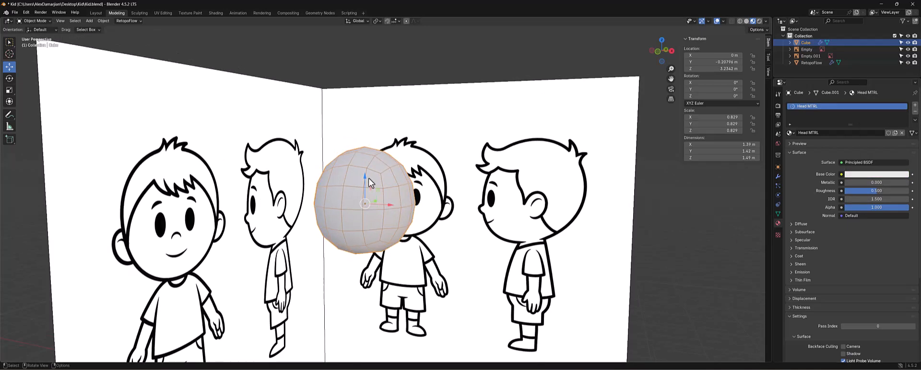
{"action": "key", "text": "ctrl+Tab"}
{"action": "left_click", "coordinate": [411, 172]}
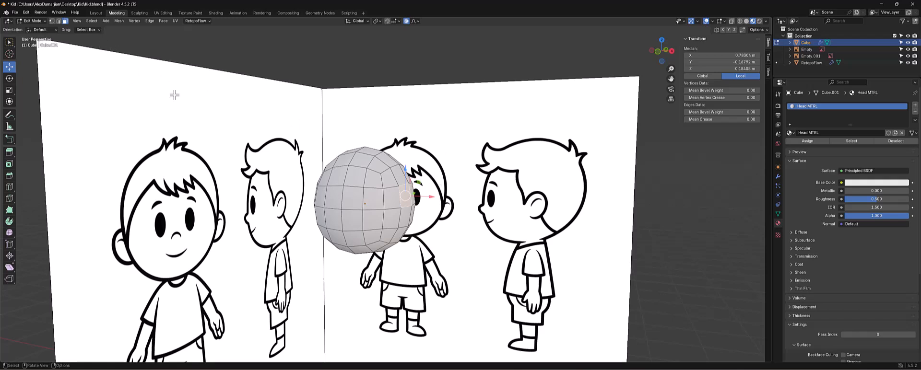
{"action": "key", "text": "ctrl+KP_Add"}
{"action": "key", "text": "ctrl+KP_Add"}
{"action": "key", "text": "ctrl+KP_Add"}
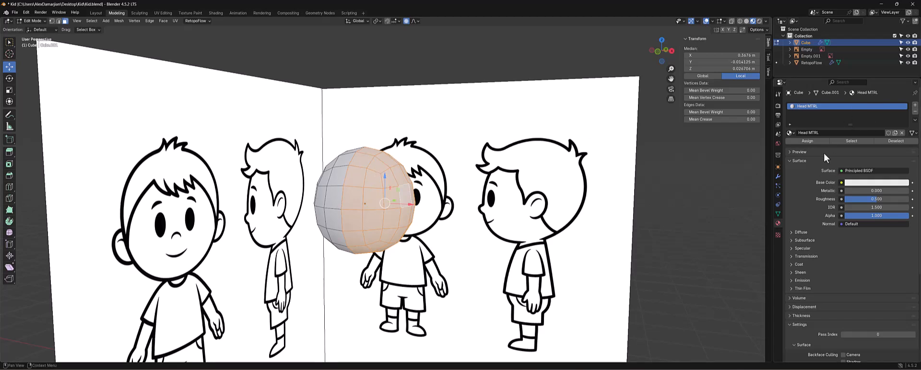
Return the head to Object Mode and use the Kid_diffuse image texture as the Head MTRL base color
{"action": "key", "text": "ctrl+Tab"}
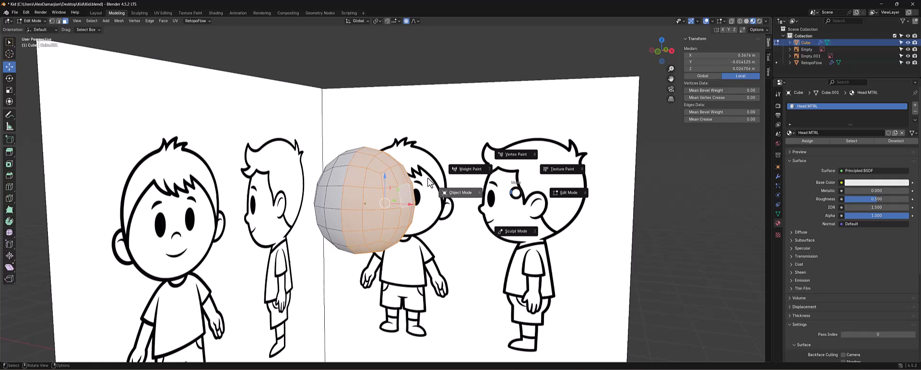
{"action": "left_click", "coordinate": [462, 194]}
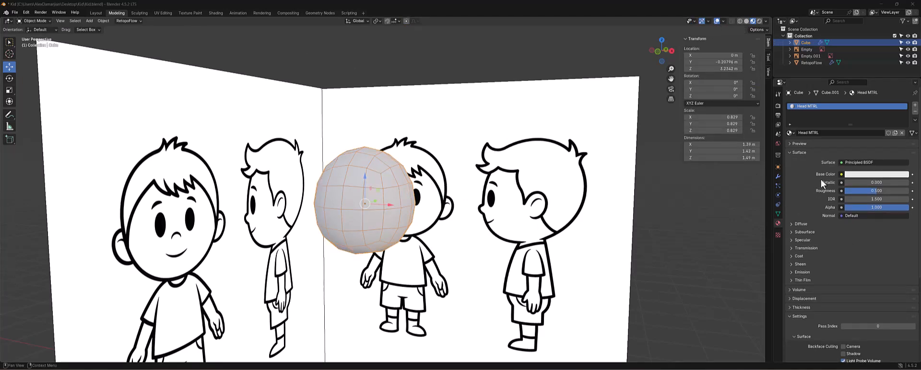
{"action": "left_click", "coordinate": [842, 175]}
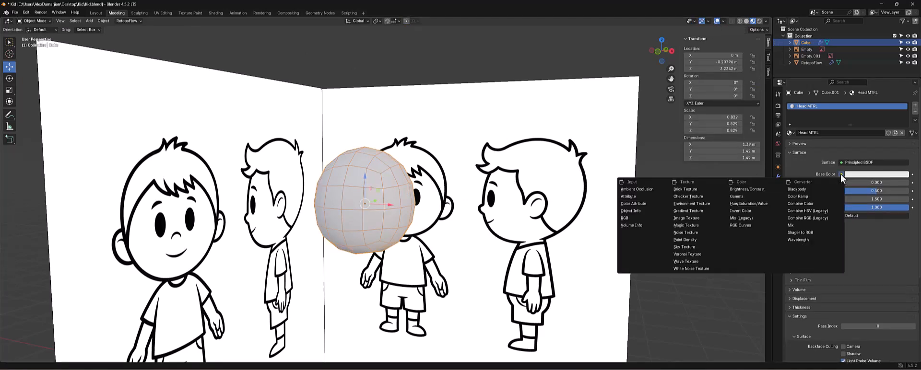
{"action": "left_click", "coordinate": [698, 218]}
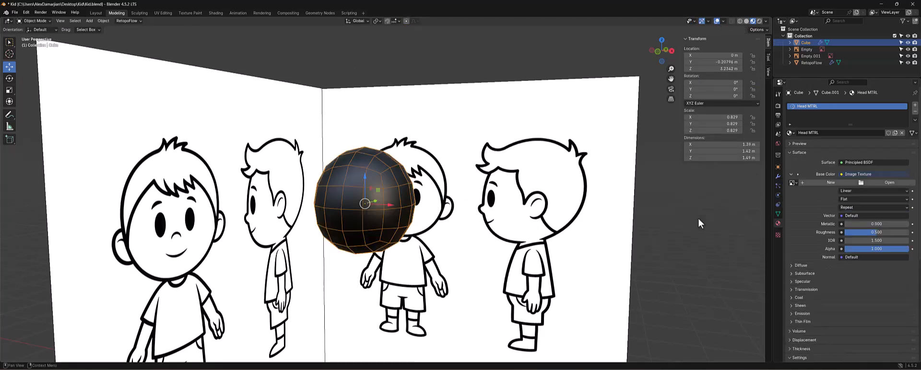
{"action": "left_click", "coordinate": [795, 183]}
{"action": "left_click", "coordinate": [803, 194]}
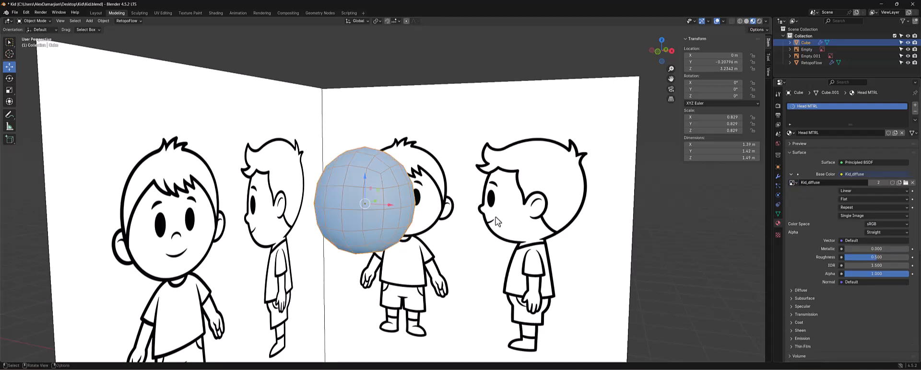
In front view, lower the Head MTRL alpha to about 0.7 so the reference face shows through the head
{"action": "middle_click_drag", "start_coordinate": [499, 221], "coordinate": [407, 232]}
{"action": "scroll", "coordinate": [406, 229], "scroll_direction": "down", "scroll_amount": 3}
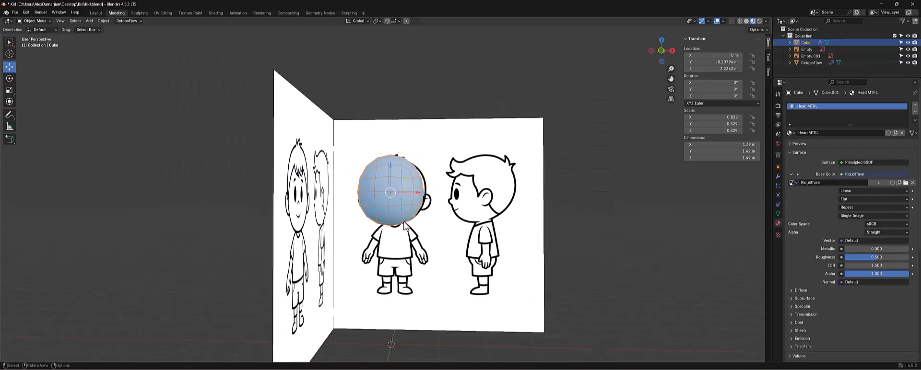
{"action": "scroll", "coordinate": [400, 213], "scroll_direction": "up", "scroll_amount": 3}
{"action": "scroll", "coordinate": [432, 232], "scroll_direction": "up", "scroll_amount": 2}
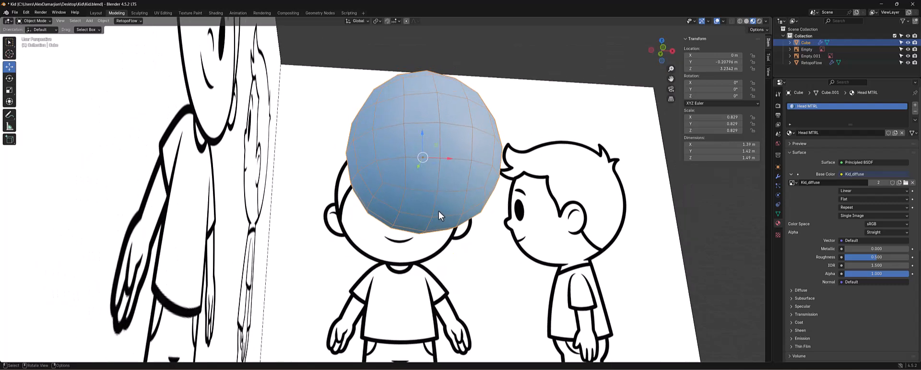
{"action": "scroll", "coordinate": [439, 211], "scroll_direction": "down", "scroll_amount": 4}
{"action": "scroll", "coordinate": [447, 211], "scroll_direction": "up", "scroll_amount": 3}
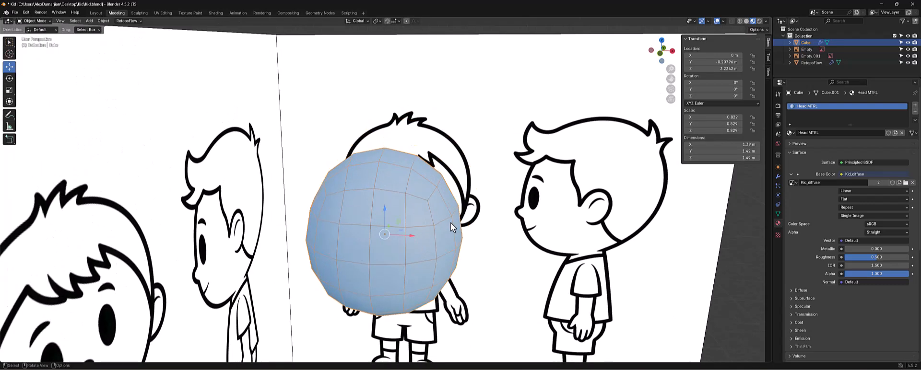
{"action": "scroll", "coordinate": [431, 267], "scroll_direction": "down", "scroll_amount": 2}
{"action": "key", "text": "KP_1"}
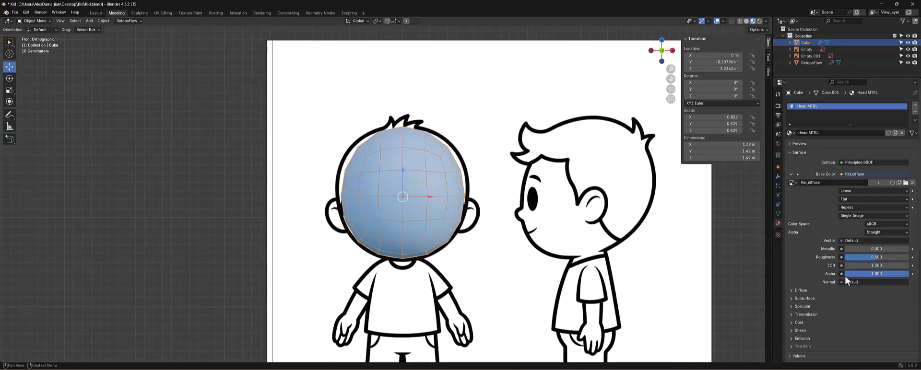
{"action": "left_click_drag", "start_coordinate": [897, 269], "coordinate": [891, 270]}
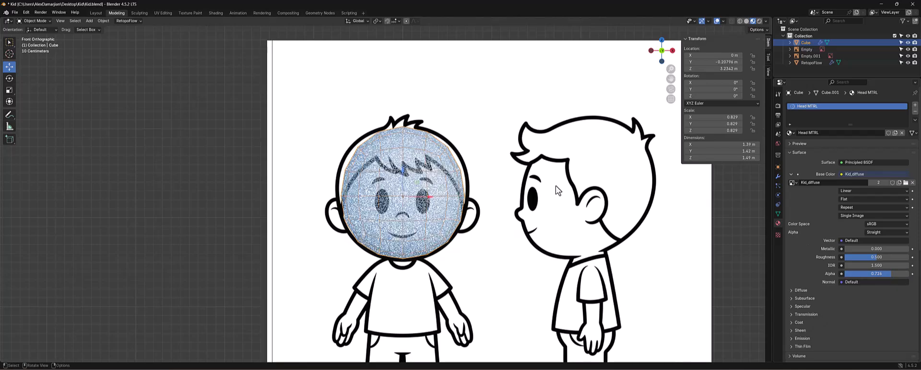
{"action": "scroll", "coordinate": [419, 218], "scroll_direction": "up", "scroll_amount": 3}
{"action": "scroll", "coordinate": [418, 218], "scroll_direction": "down", "scroll_amount": 3}
Switch to the Texture Paint workspace, view the face from the front, and set the brush radius to 29 px
{"action": "left_click", "coordinate": [192, 13]}
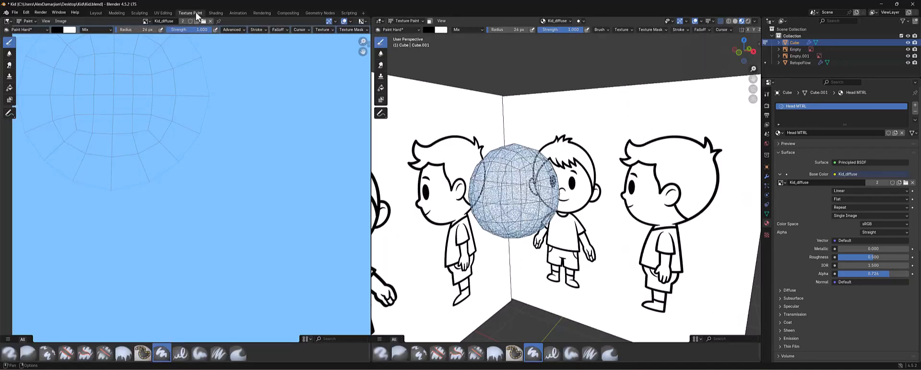
{"action": "key", "text": "KP_1"}
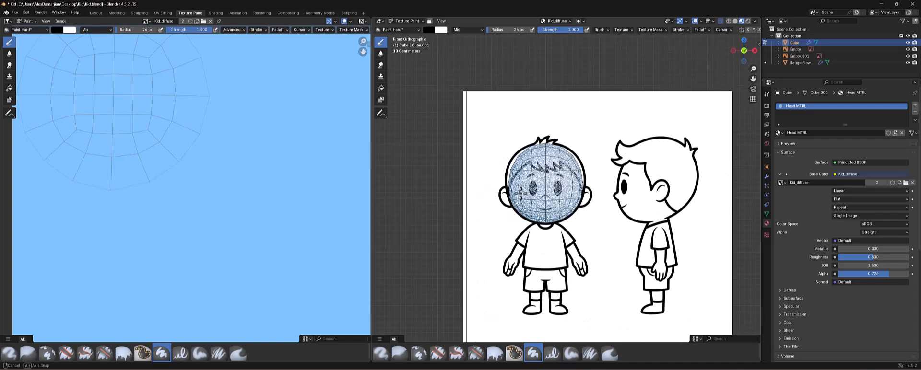
{"action": "scroll", "coordinate": [575, 203], "scroll_direction": "up", "scroll_amount": 3}
{"action": "scroll", "coordinate": [575, 203], "scroll_direction": "up", "scroll_amount": 4}
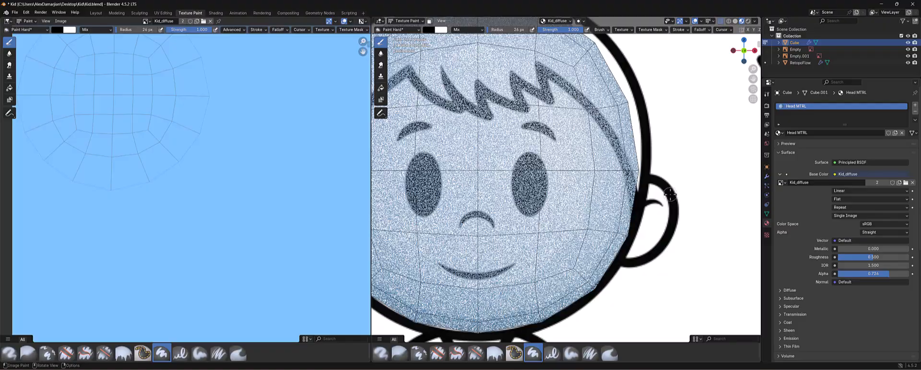
{"action": "key", "text": "f"}
{"action": "left_click", "coordinate": [495, 43]}
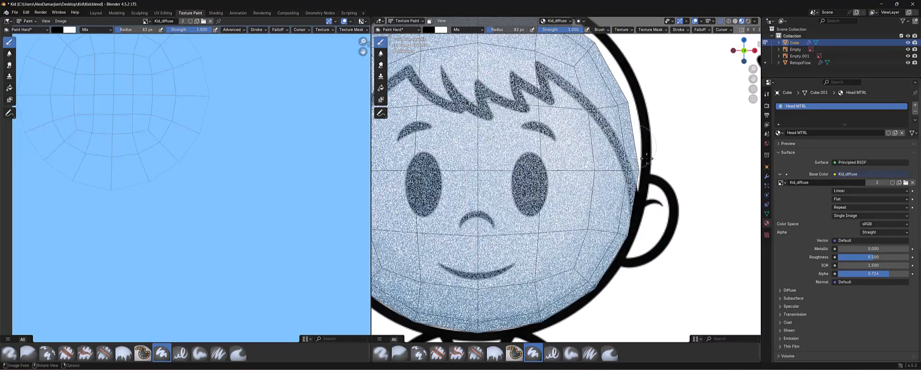
{"action": "left_click_drag", "start_coordinate": [499, 32], "coordinate": [495, 32]}
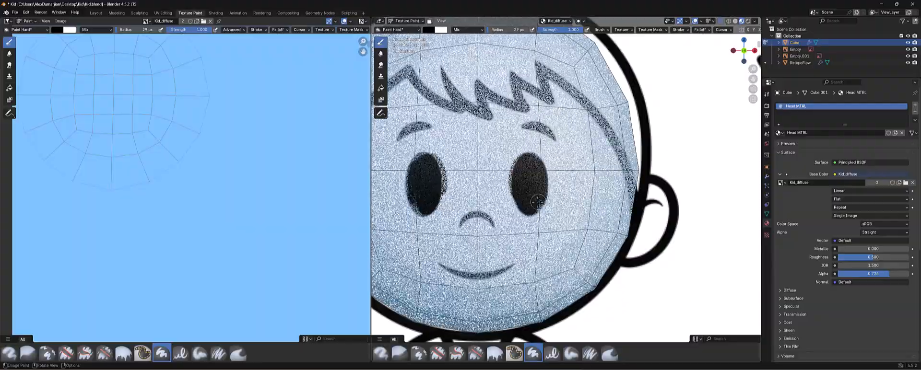
Paint the eyes, eyebrows, nose and mouth in black on the head, tracing the reference face
{"action": "left_click", "coordinate": [527, 206]}
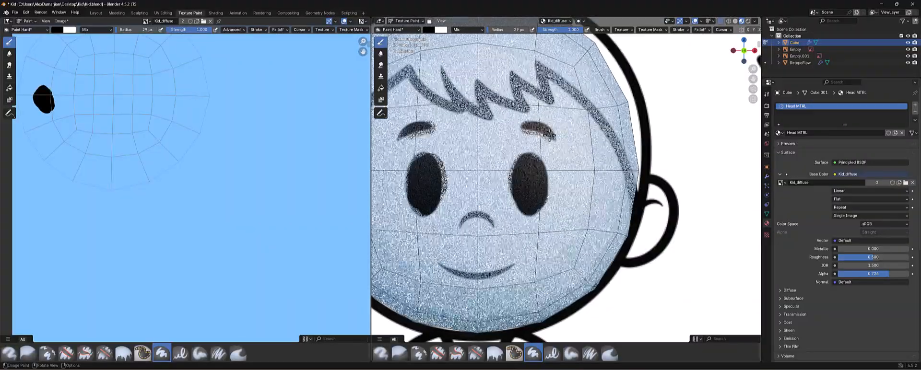
{"action": "left_click_drag", "start_coordinate": [545, 136], "coordinate": [552, 141]}
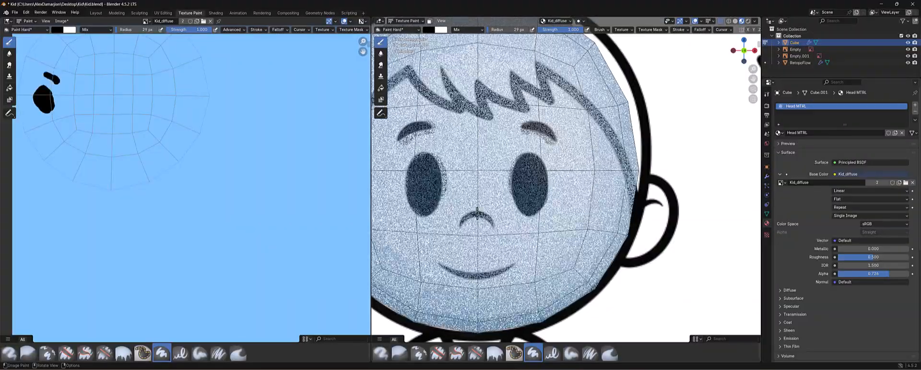
{"action": "left_click", "coordinate": [482, 276]}
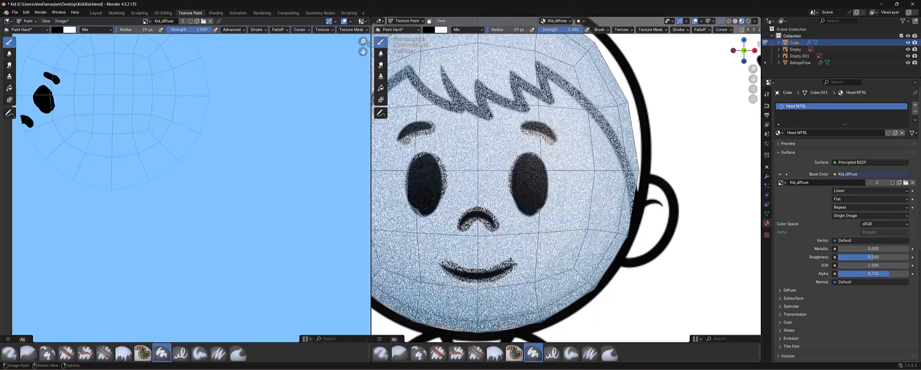
{"action": "left_click_drag", "start_coordinate": [513, 264], "coordinate": [518, 260]}
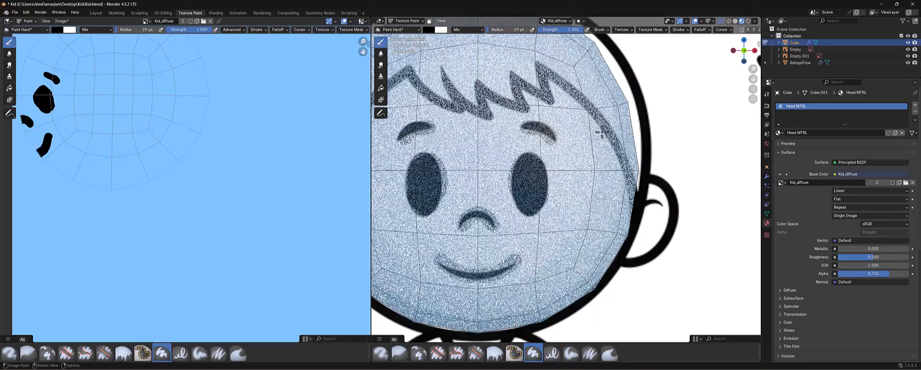
Set the Head MTRL alpha back to 1.000 and check the painted face from an angle
{"action": "left_click_drag", "start_coordinate": [859, 275], "coordinate": [909, 275]}
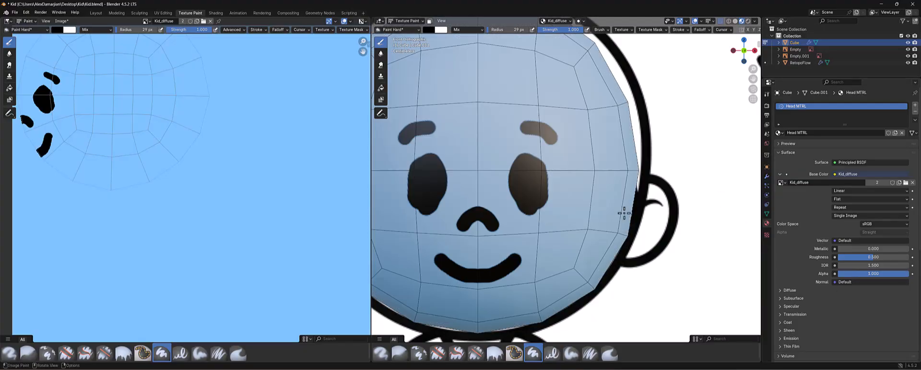
{"action": "middle_click_drag", "start_coordinate": [624, 212], "coordinate": [497, 202]}
{"action": "scroll", "coordinate": [497, 201], "scroll_direction": "down", "scroll_amount": 2}
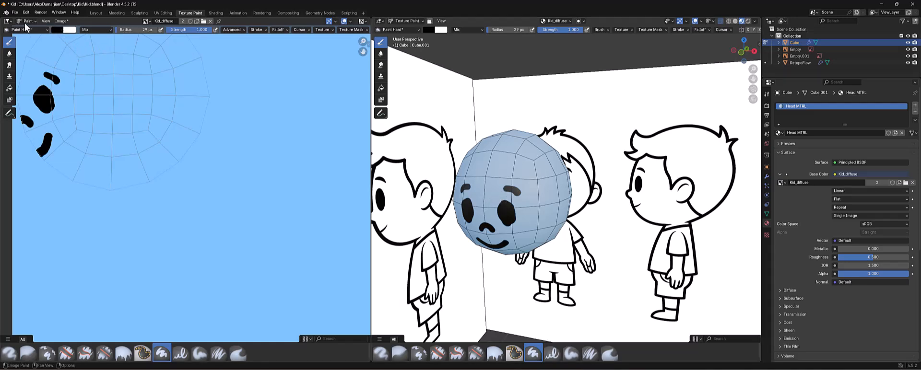
Save the painted Kid_diffuse image and inspect the head from the side
{"action": "left_click", "coordinate": [58, 21]}
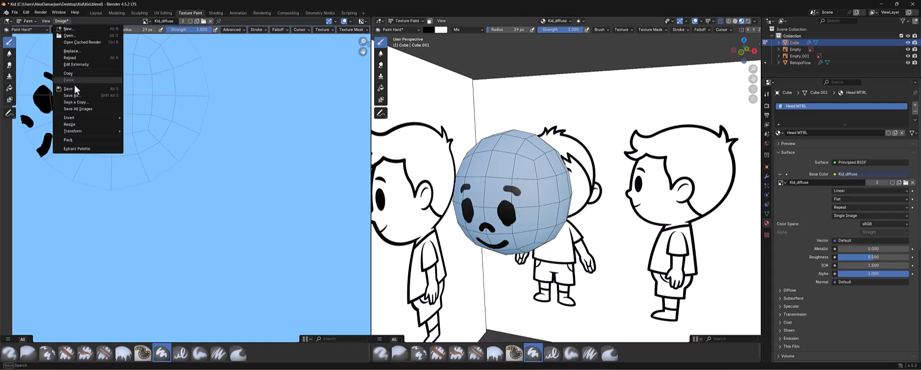
{"action": "left_click", "coordinate": [73, 90]}
{"action": "mouse_move", "coordinate": [598, 235]}
{"action": "middle_mouse_down"}
{"action": "mouse_move", "coordinate": [555, 188]}
{"action": "mouse_move", "coordinate": [537, 214]}
{"action": "mouse_move", "coordinate": [512, 206]}
{"action": "mouse_move", "coordinate": [434, 225]}
{"action": "middle_mouse_up"}
{"action": "middle_click_drag", "start_coordinate": [550, 167], "coordinate": [403, 177]}
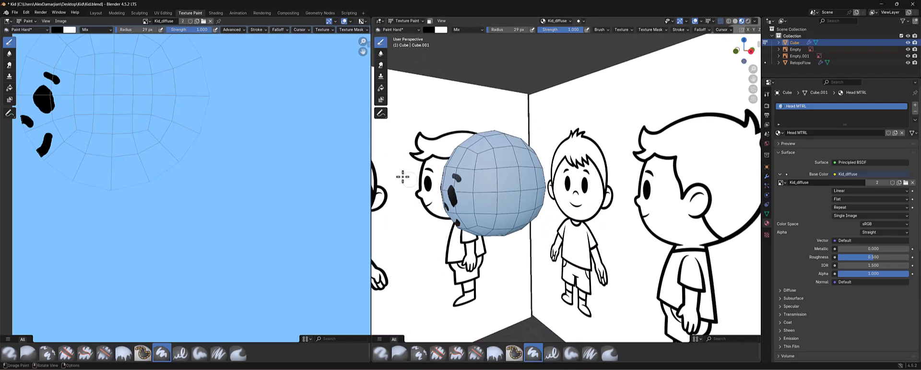
{"action": "middle_click_drag", "start_coordinate": [466, 197], "coordinate": [520, 185]}
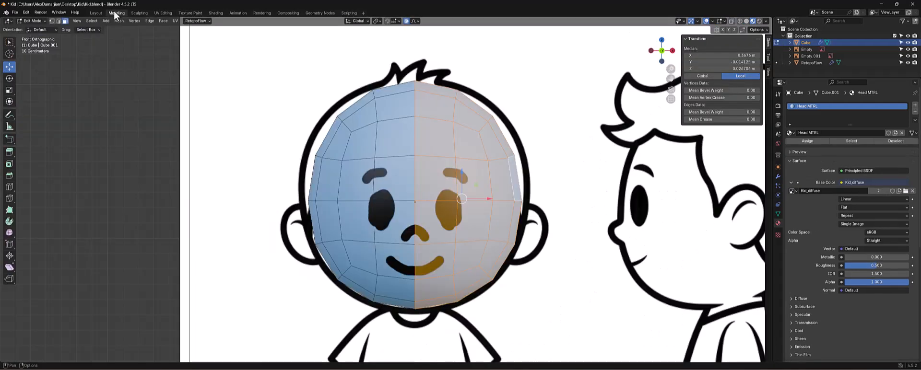
In the Modeling workspace, show the head in right view with X-ray and Solid shading, and clear the face selection
{"action": "left_click", "coordinate": [117, 13]}
{"action": "scroll", "coordinate": [490, 150], "scroll_direction": "down", "scroll_amount": 2}
{"action": "middle_click_drag", "start_coordinate": [490, 150], "coordinate": [329, 146]}
{"action": "scroll", "coordinate": [384, 173], "scroll_direction": "down", "scroll_amount": 4}
{"action": "left_click", "coordinate": [317, 145]}
{"action": "left_click_drag", "start_coordinate": [357, 137], "coordinate": [366, 191]}
{"action": "middle_click_drag", "start_coordinate": [366, 191], "coordinate": [454, 154]}
{"action": "key", "text": "alt+z"}
{"action": "key", "text": "alt+a"}
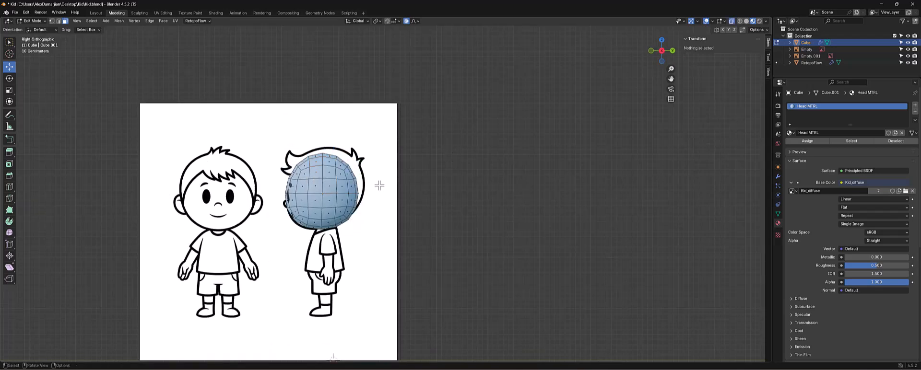
{"action": "left_click", "coordinate": [747, 21]}
Select the faces across the top and back of the head that the hair covers in the side reference
{"action": "scroll", "coordinate": [330, 168], "scroll_direction": "up", "scroll_amount": 3}
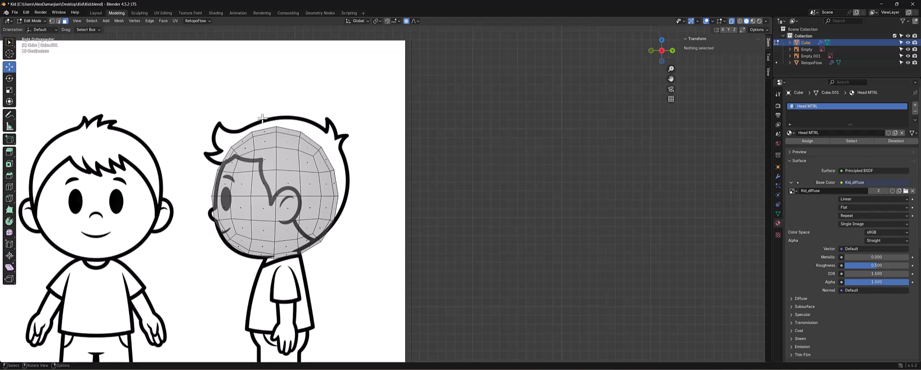
{"action": "left_click_drag", "start_coordinate": [262, 118], "coordinate": [344, 193]}
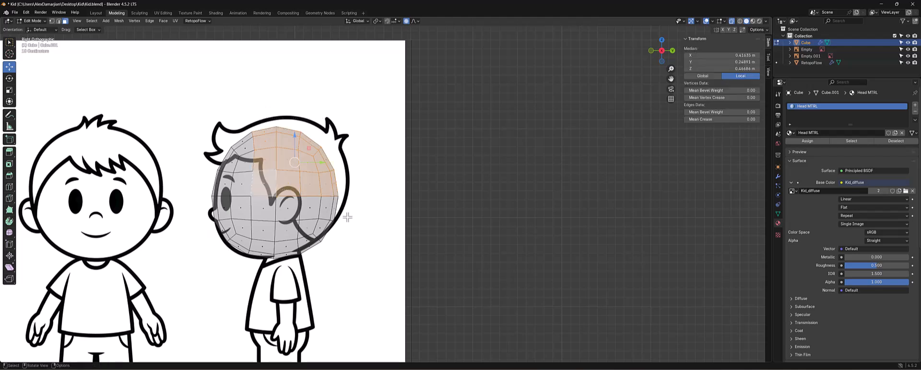
{"action": "left_click_drag", "start_coordinate": [349, 235], "coordinate": [306, 230], "text": "shift"}
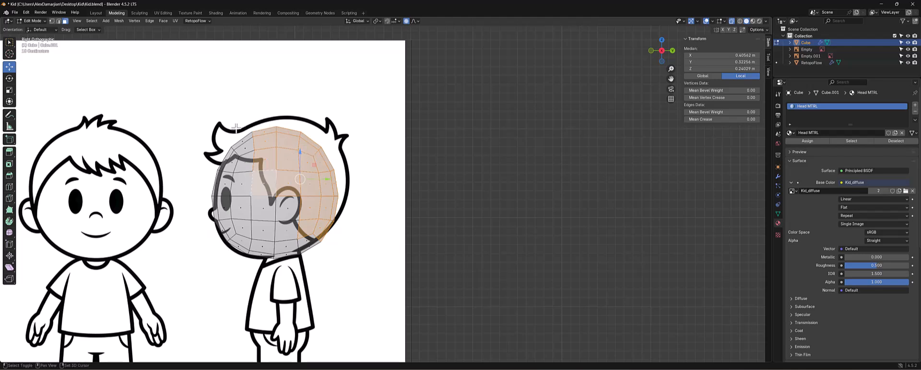
{"action": "left_click", "coordinate": [250, 151], "text": "shift"}
Duplicate the selected hair-area faces in place
{"action": "middle_click_drag", "start_coordinate": [282, 172], "coordinate": [338, 180]}
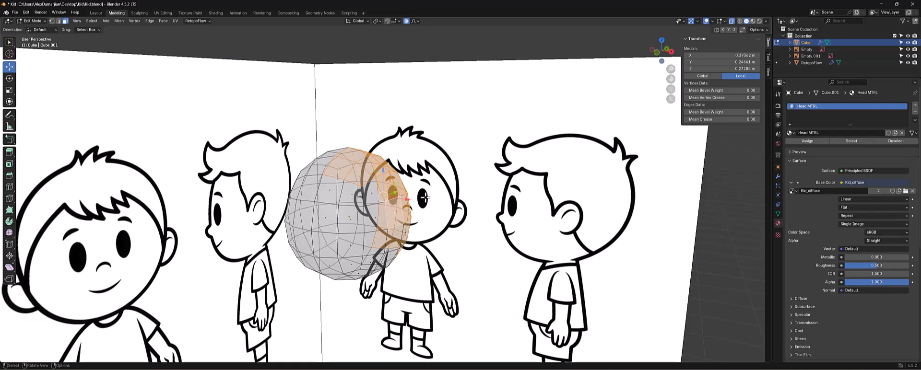
{"action": "key", "text": "shift+d"}
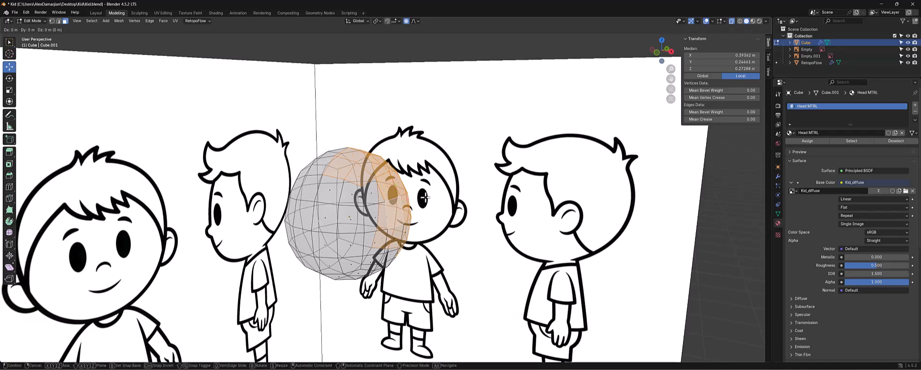
{"action": "right_click", "coordinate": [465, 197]}
{"action": "right_click", "coordinate": [465, 197]}
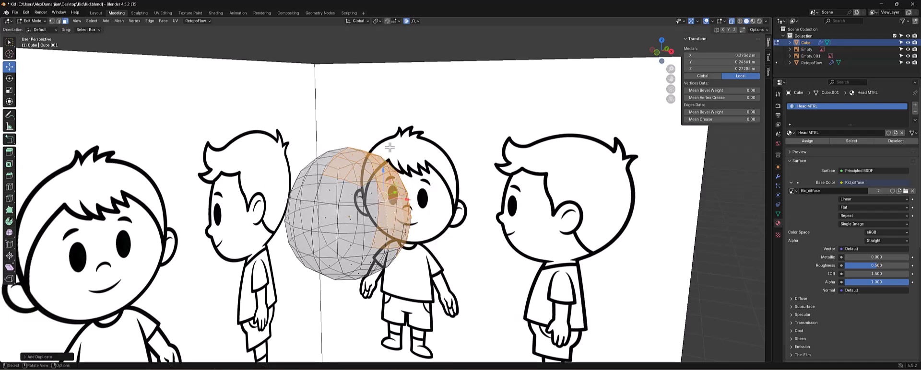
{"action": "middle_click_drag", "start_coordinate": [390, 148], "coordinate": [447, 159]}
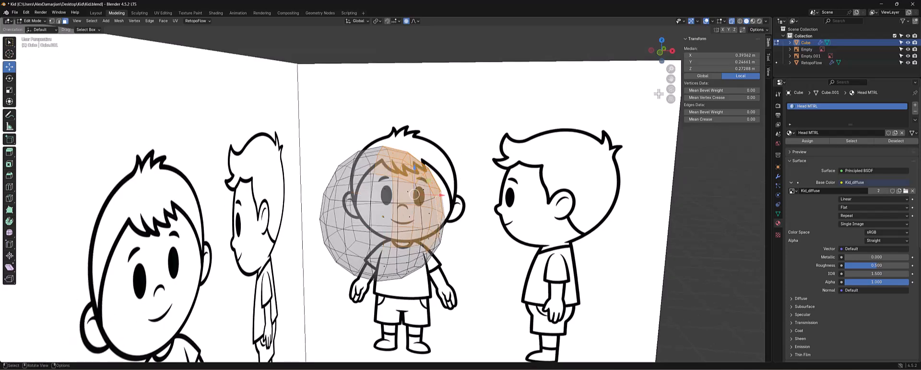
Set the viewport to Material Preview and move the duplicated faces up and outward from the head by about 0.1 m
{"action": "left_click", "coordinate": [753, 21]}
{"action": "mouse_move", "coordinate": [472, 149]}
{"action": "middle_mouse_down"}
{"action": "mouse_move", "coordinate": [424, 135]}
{"action": "mouse_move", "coordinate": [469, 142]}
{"action": "mouse_move", "coordinate": [501, 130]}
{"action": "middle_mouse_up"}
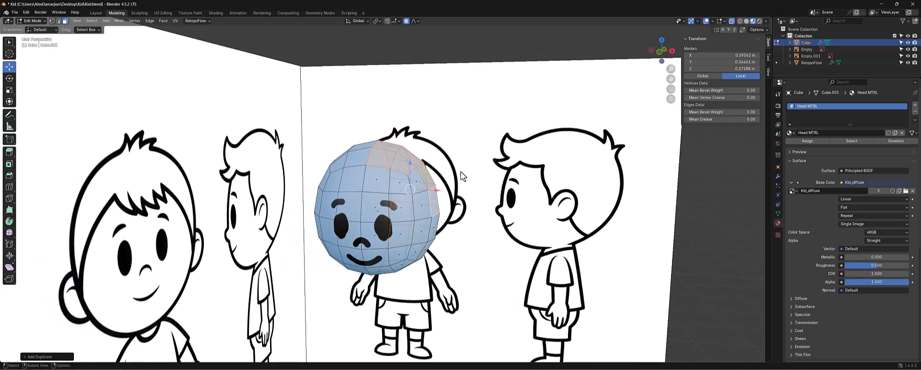
{"action": "key", "text": "g"}
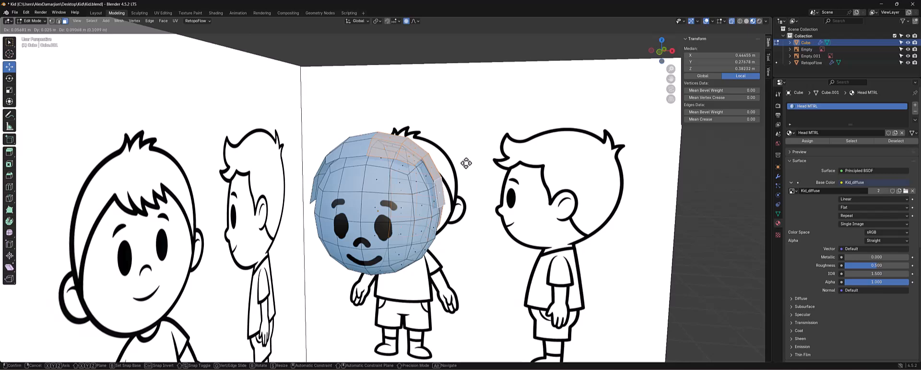
{"action": "left_click", "coordinate": [466, 164]}
Separate the duplicated hair faces from the head into their own object and switch to Object Mode
{"action": "mouse_move", "coordinate": [470, 181]}
{"action": "middle_mouse_down"}
{"action": "mouse_move", "coordinate": [395, 190]}
{"action": "mouse_move", "coordinate": [473, 185]}
{"action": "middle_mouse_up"}
{"action": "scroll", "coordinate": [450, 179], "scroll_direction": "up", "scroll_amount": 2}
{"action": "key", "text": "p"}
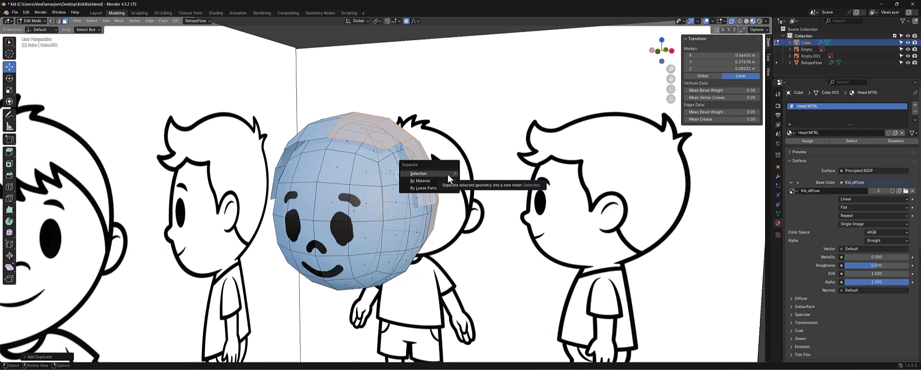
{"action": "left_click", "coordinate": [433, 173]}
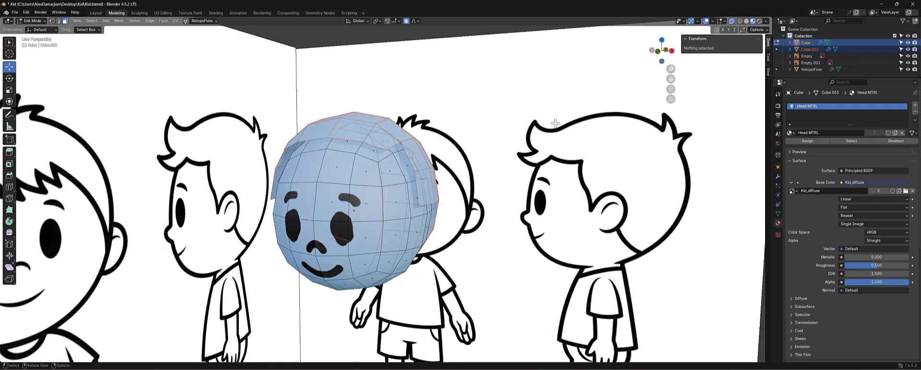
{"action": "left_click", "coordinate": [811, 49]}
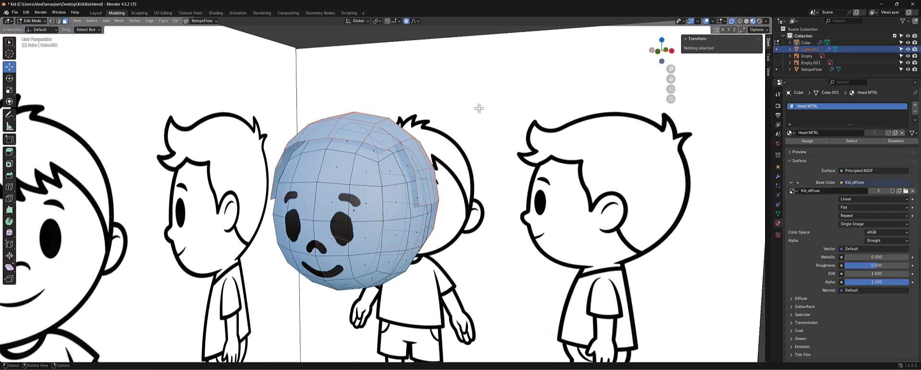
{"action": "key", "text": "ctrl+Tab"}
{"action": "left_click", "coordinate": [313, 133]}
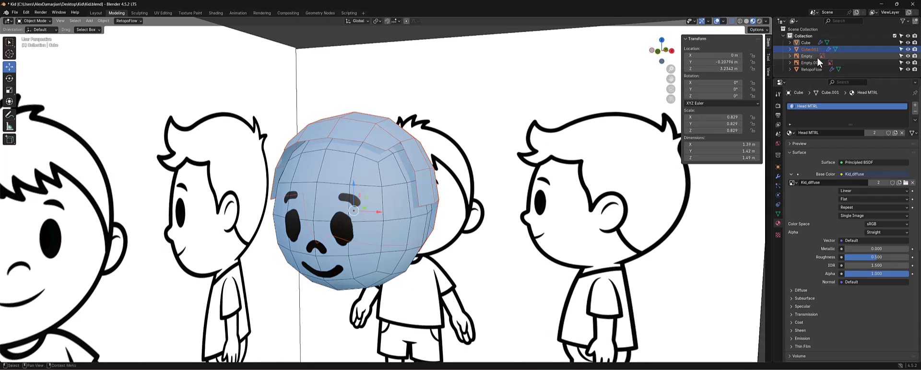
Rename the original head object to Head and the separated object to Hair
{"action": "left_click", "coordinate": [806, 42], "text": "ctrl"}
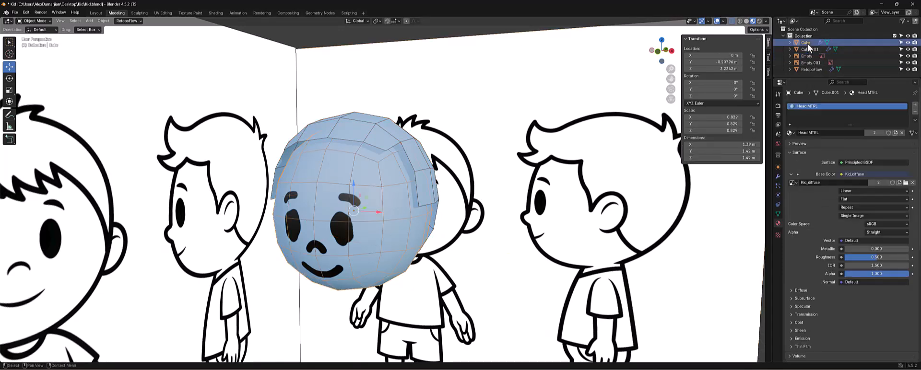
{"action": "double_click", "coordinate": [808, 43]}
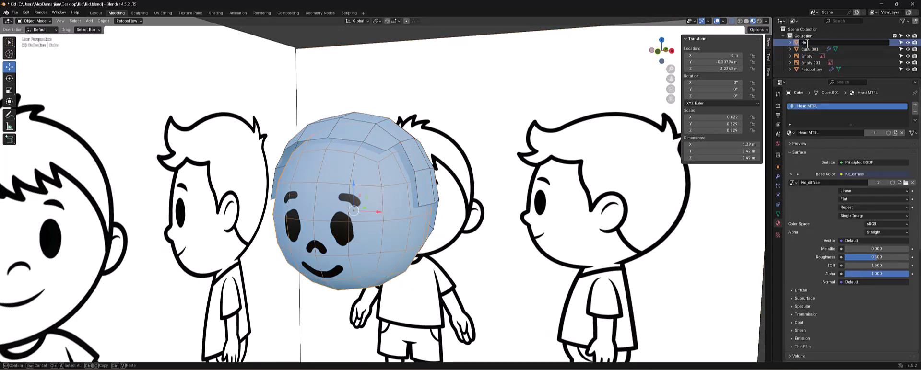
{"action": "key", "text": "Return"}
{"action": "left_click", "coordinate": [810, 43]}
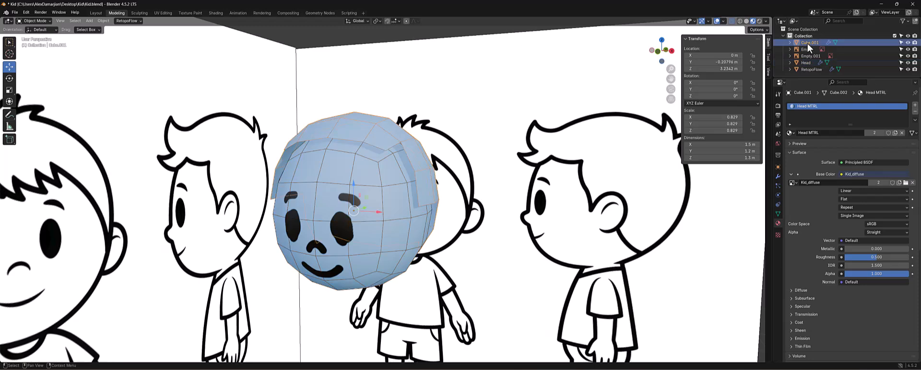
{"action": "double_click", "coordinate": [809, 43]}
{"action": "type", "text": "He"}
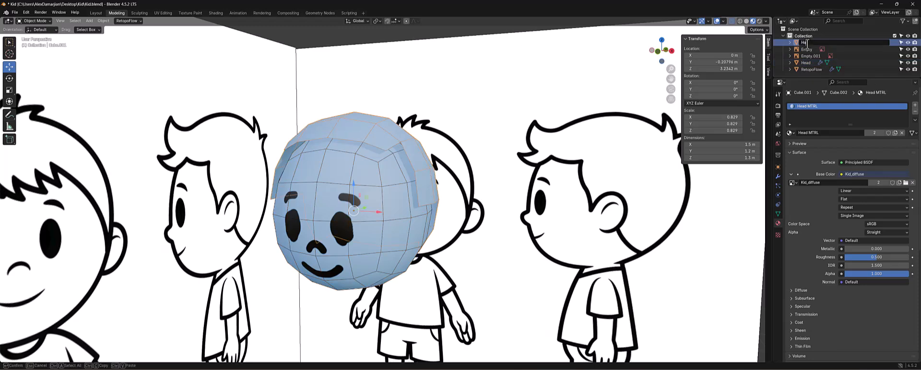
{"action": "type", "text": "ir"}
{"action": "key", "text": "Return"}
Scale the Hair object uniformly to about 0.827 so it sits just outside the head
{"action": "middle_click_drag", "start_coordinate": [512, 144], "coordinate": [519, 146]}
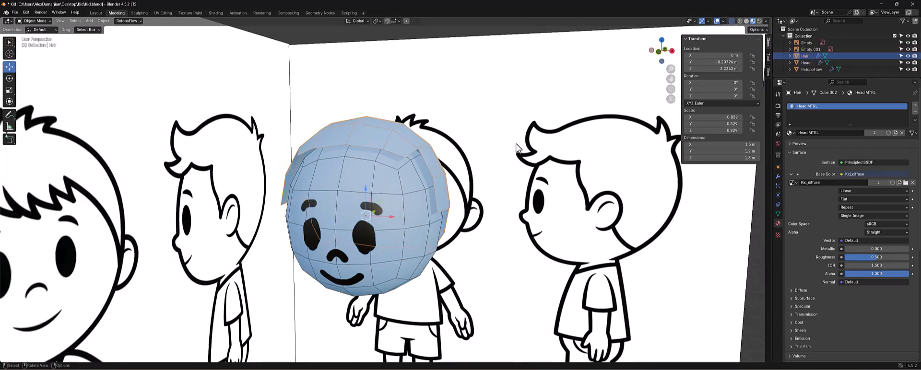
{"action": "key", "text": "s"}
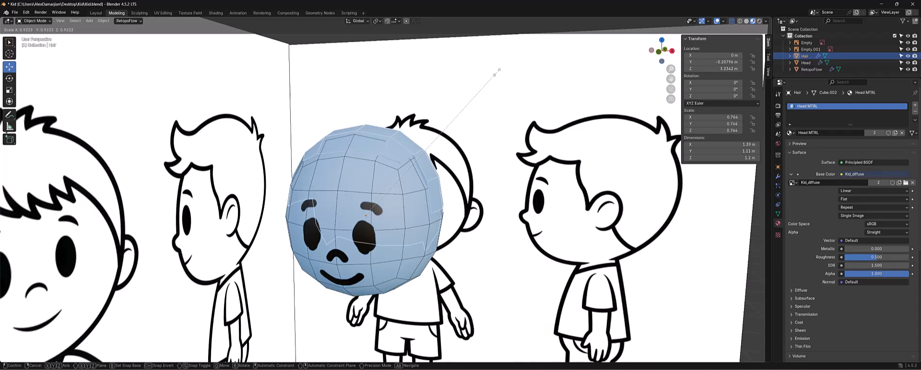
{"action": "left_click", "coordinate": [503, 70]}
{"action": "middle_click_drag", "start_coordinate": [427, 95], "coordinate": [517, 146]}
{"action": "key", "text": "s"}
{"action": "left_click", "coordinate": [530, 94]}
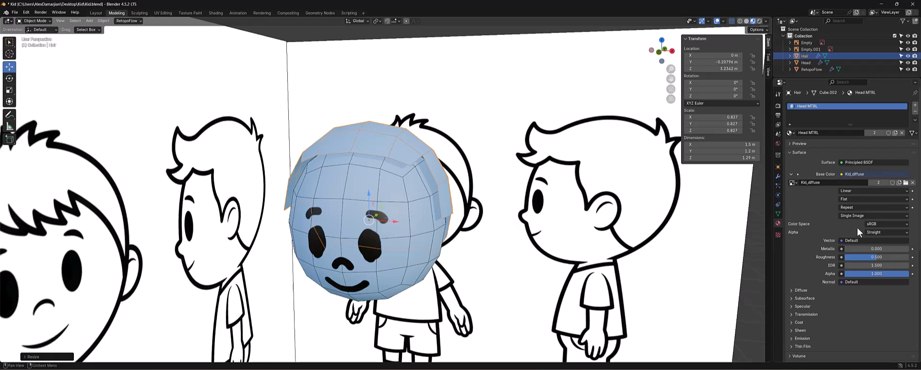
Add a Solidify modifier after the Mirror on the hair and set its thickness to about 0.16 m
{"action": "left_click", "coordinate": [779, 176]}
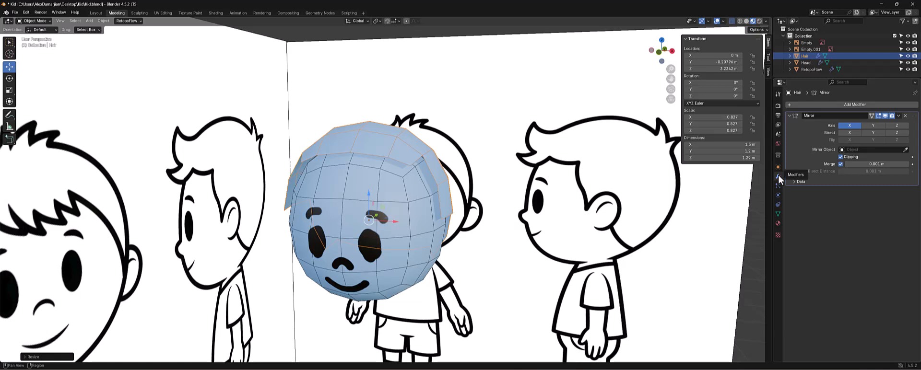
{"action": "left_click", "coordinate": [899, 116]}
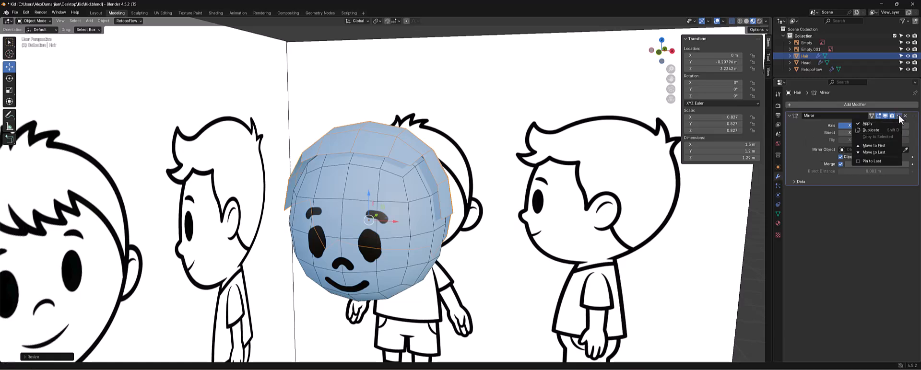
{"action": "left_click", "coordinate": [841, 105]}
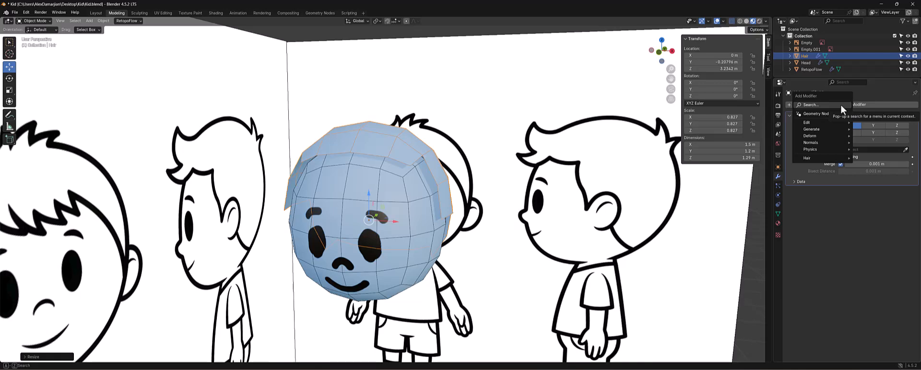
{"action": "type", "text": "sol"}
{"action": "key", "text": "Return"}
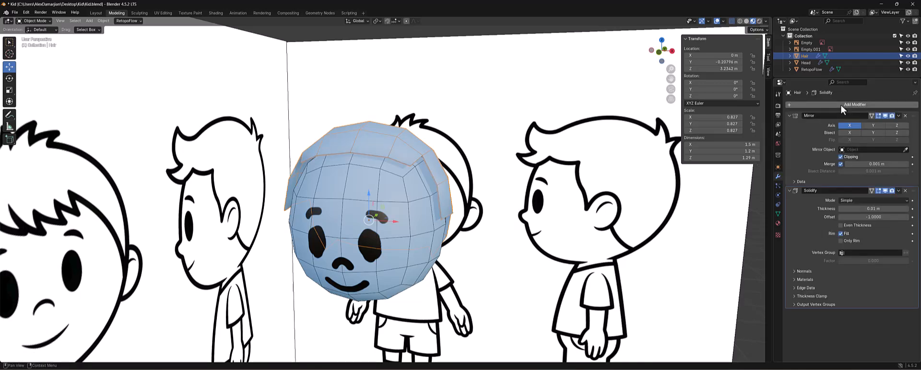
{"action": "left_click_drag", "start_coordinate": [850, 209], "coordinate": [901, 208]}
Set the hair's Solidify offset to about -0.609
{"action": "mouse_move", "coordinate": [505, 218]}
{"action": "middle_mouse_down"}
{"action": "mouse_move", "coordinate": [528, 205]}
{"action": "mouse_move", "coordinate": [500, 206]}
{"action": "middle_mouse_up"}
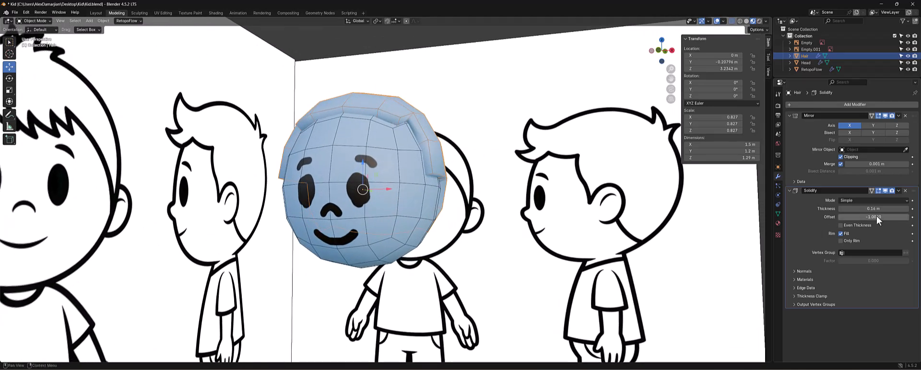
{"action": "left_click_drag", "start_coordinate": [878, 217], "coordinate": [890, 217]}
{"action": "middle_click_drag", "start_coordinate": [528, 192], "coordinate": [325, 200]}
{"action": "middle_click_drag", "start_coordinate": [390, 165], "coordinate": [365, 169]}
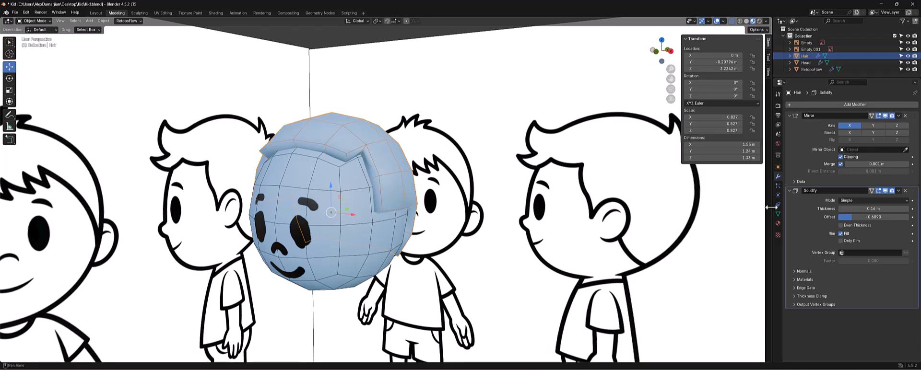
{"action": "left_click", "coordinate": [778, 223]}
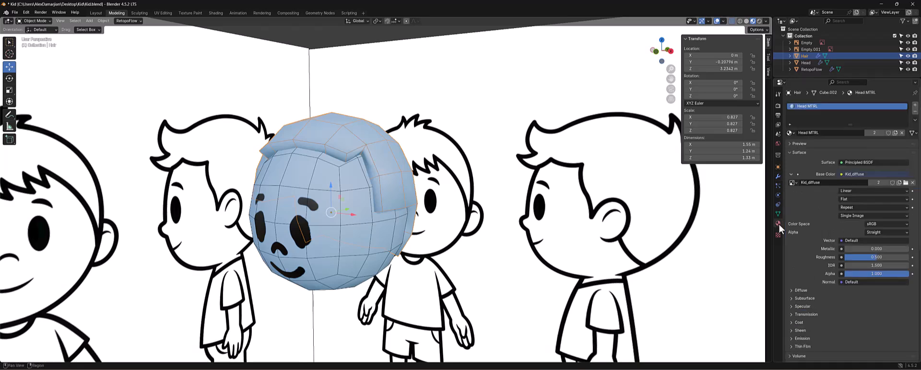
{"action": "left_click", "coordinate": [915, 105]}
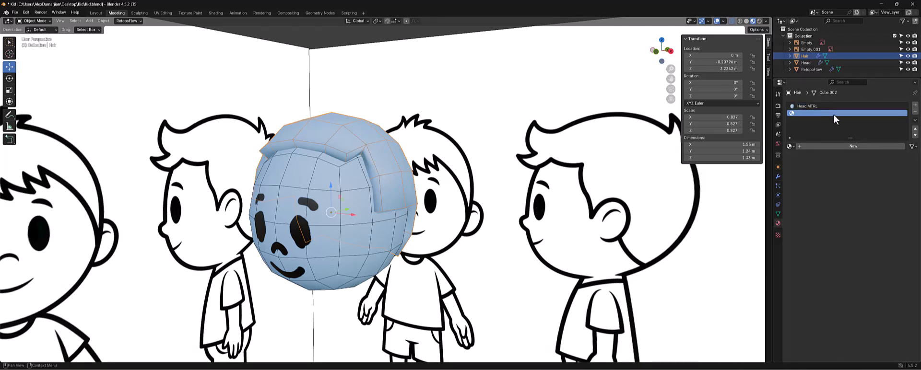
{"action": "left_click", "coordinate": [813, 106]}
{"action": "left_click", "coordinate": [816, 113]}
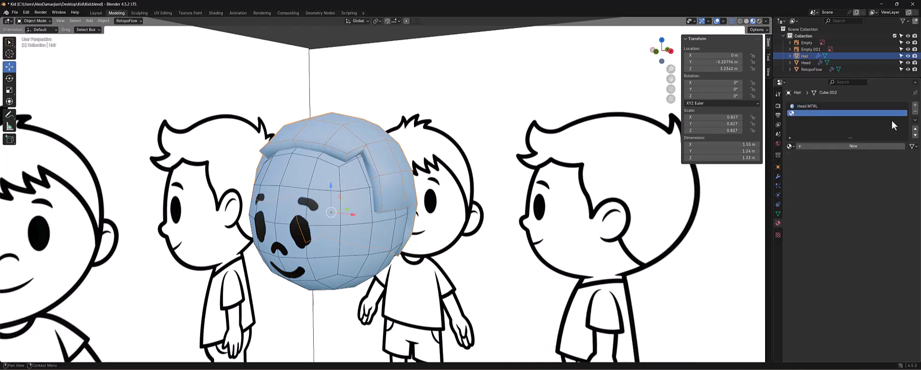
{"action": "left_click", "coordinate": [915, 111]}
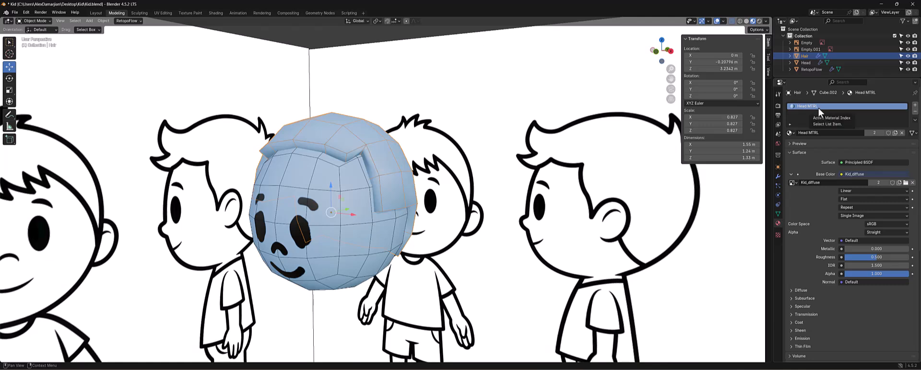
{"action": "middle_click_drag", "start_coordinate": [474, 199], "coordinate": [480, 204]}
{"action": "middle_click_drag", "start_coordinate": [369, 152], "coordinate": [379, 211]}
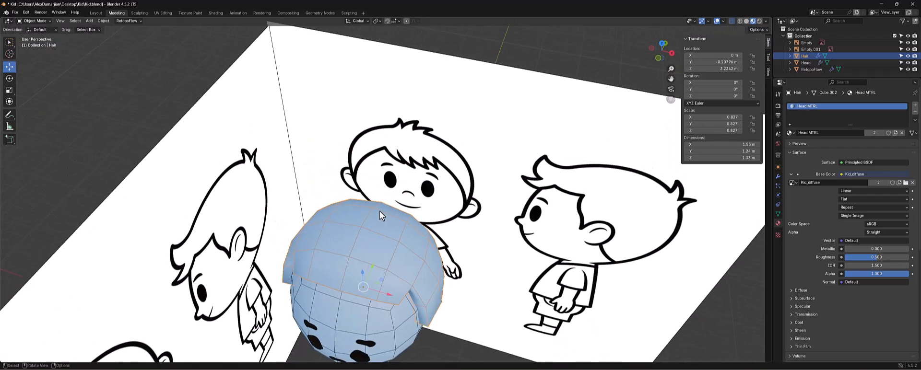